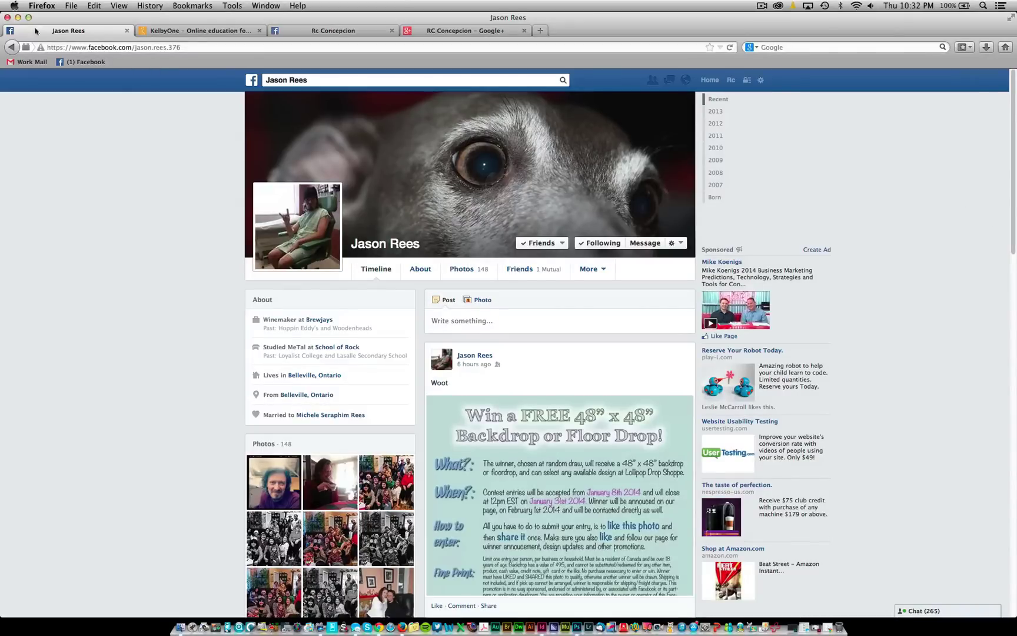
- Minimize the Firefox window showing Facebook to reveal the Mac desktop
{"action": "left_click", "coordinate": [17, 17]}
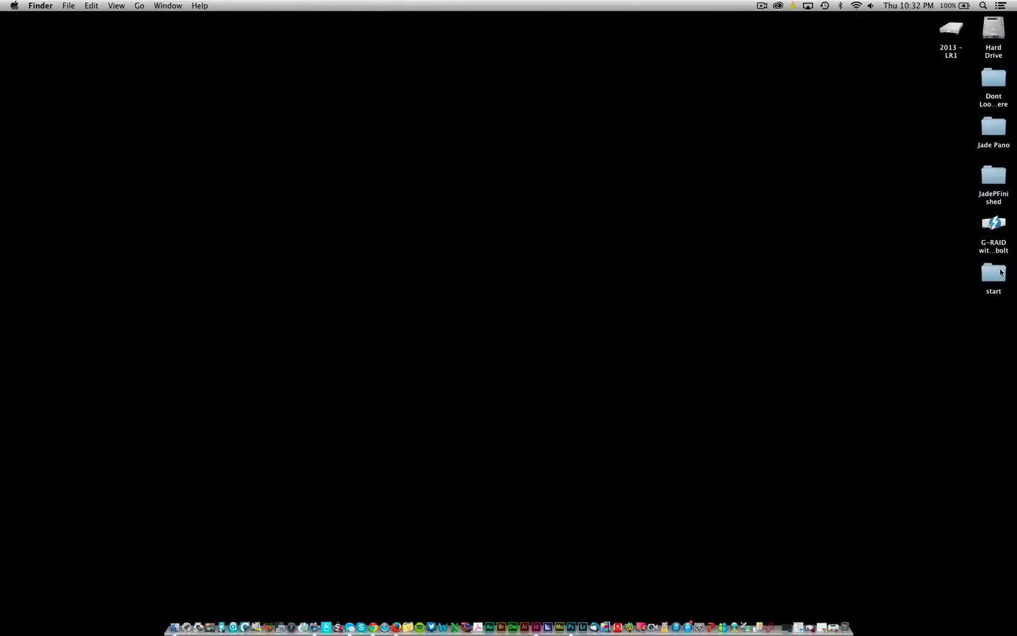
- Move the start folder to the upper left of the desktop, open it, and enlarge its window
{"action": "left_click", "coordinate": [993, 276]}
{"action": "left_click_drag", "start_coordinate": [993, 276], "coordinate": [129, 75]}
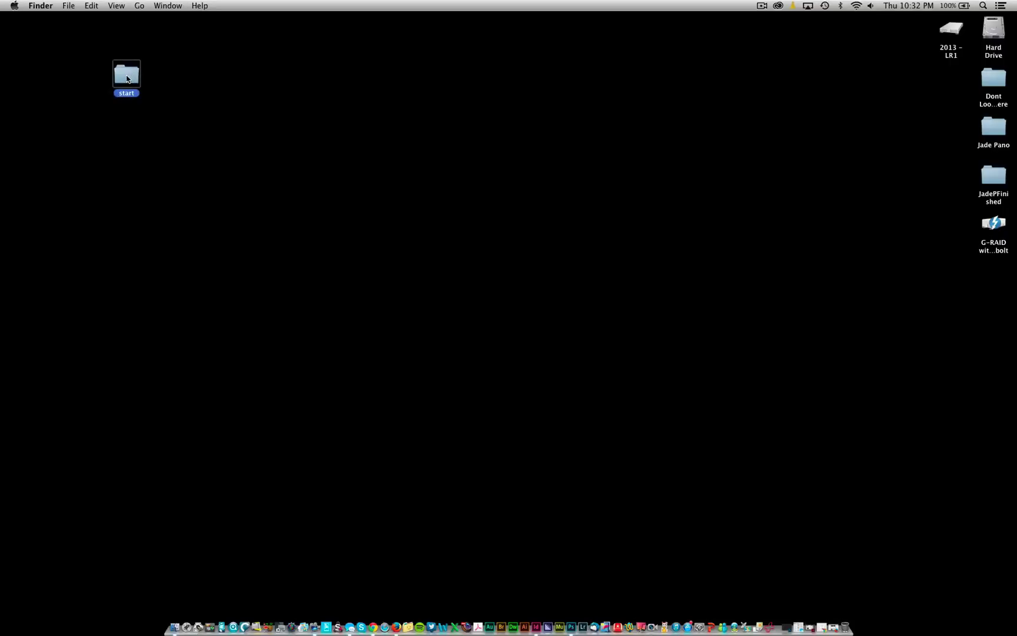
{"action": "double_click", "coordinate": [126, 77]}
{"action": "left_click_drag", "start_coordinate": [478, 203], "coordinate": [419, 73]}
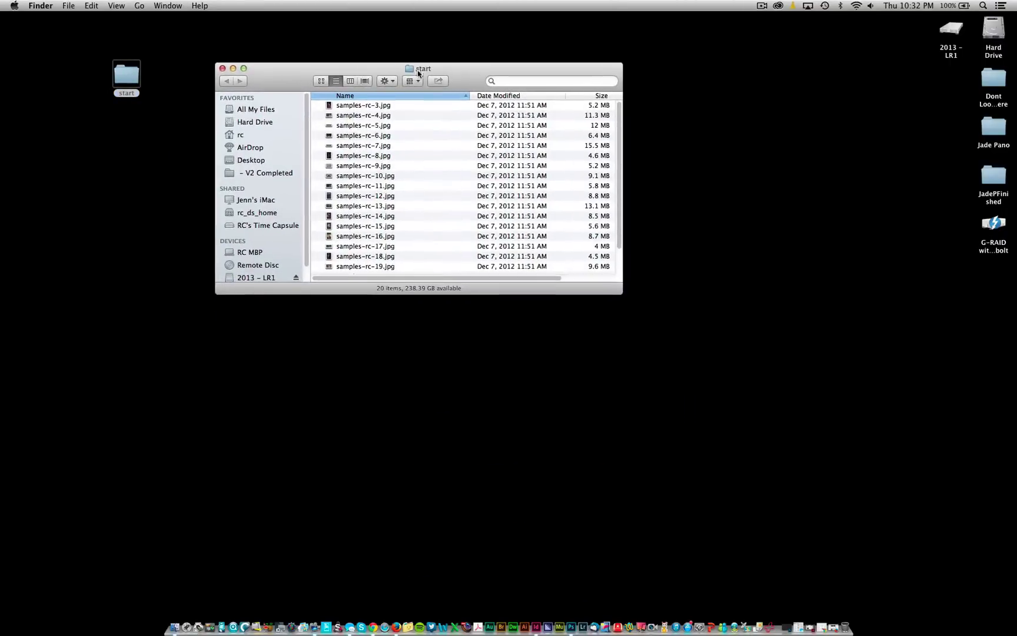
{"action": "left_click_drag", "start_coordinate": [621, 293], "coordinate": [741, 458]}
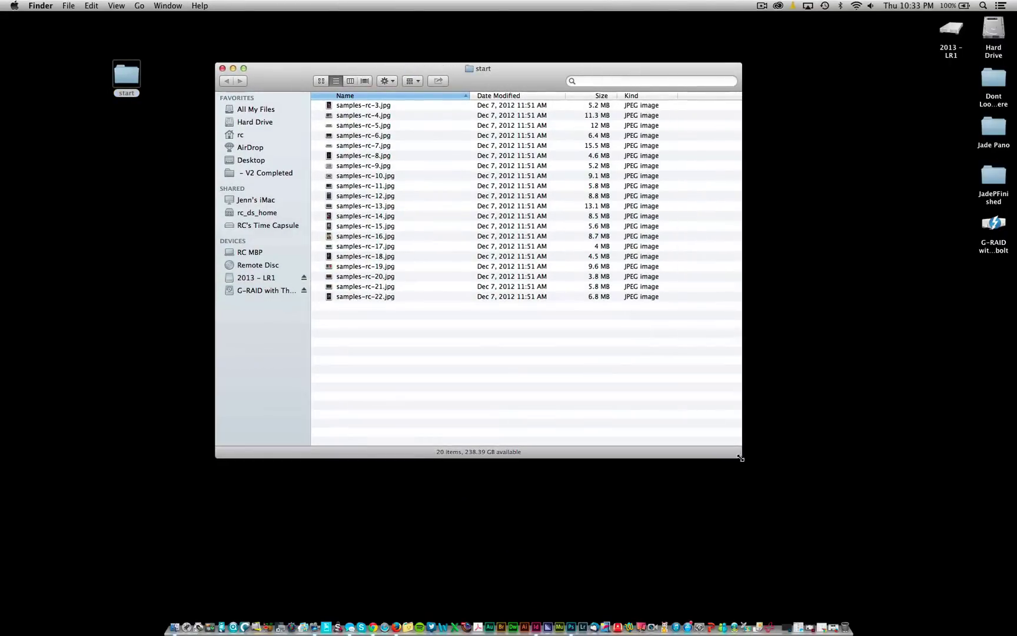
- Switch to column view and preview samples-rc-12, 5, 8, 14, 17, 20 and 21
{"action": "left_click", "coordinate": [375, 117]}
{"action": "left_click", "coordinate": [350, 80]}
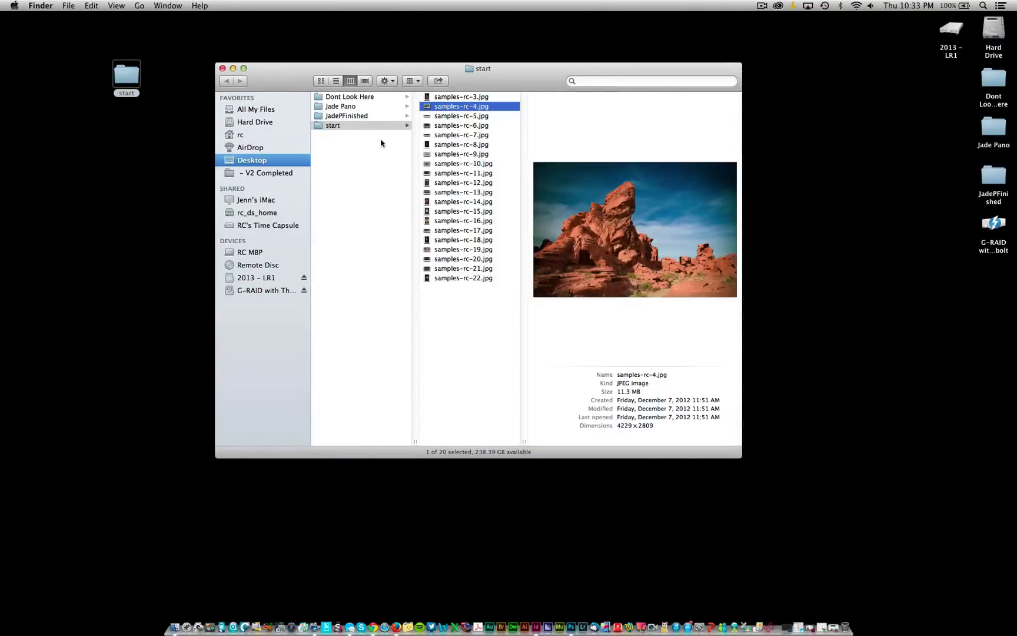
{"action": "left_click", "coordinate": [470, 183]}
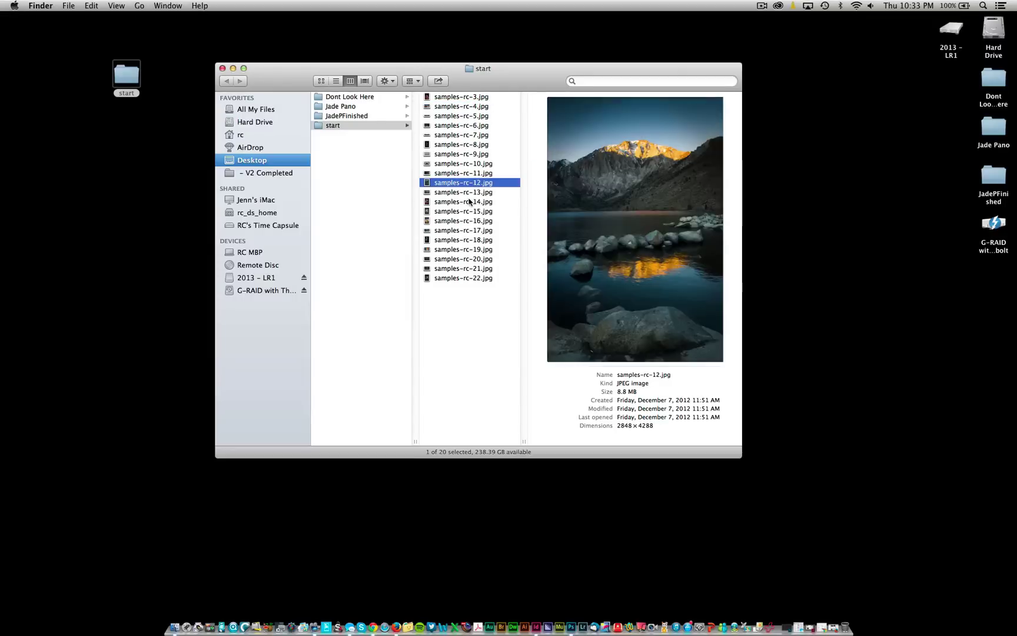
{"action": "left_click", "coordinate": [475, 117]}
{"action": "left_click", "coordinate": [475, 145]}
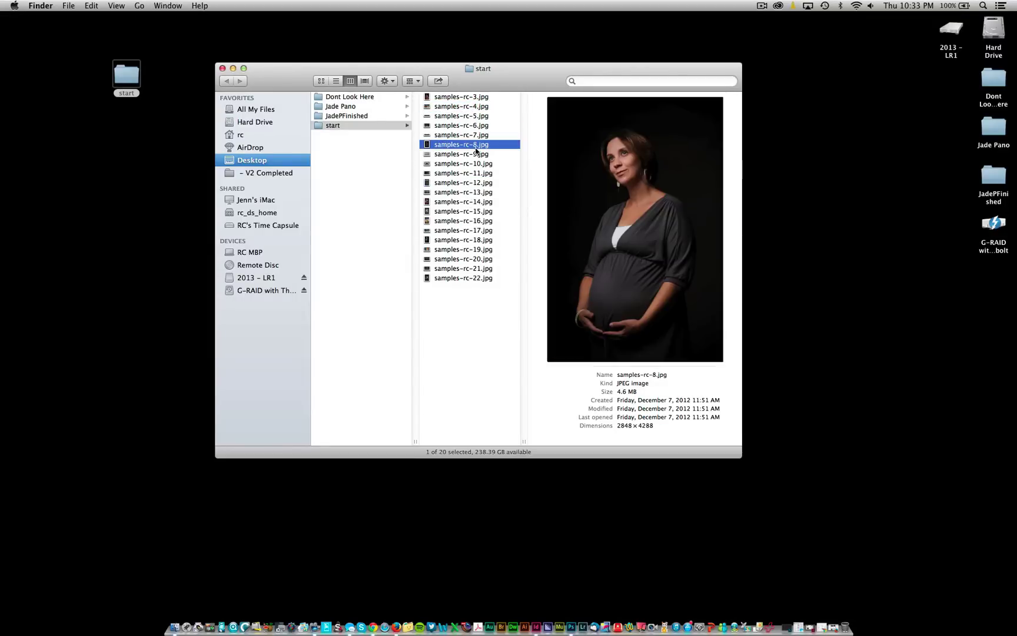
{"action": "left_click", "coordinate": [470, 202]}
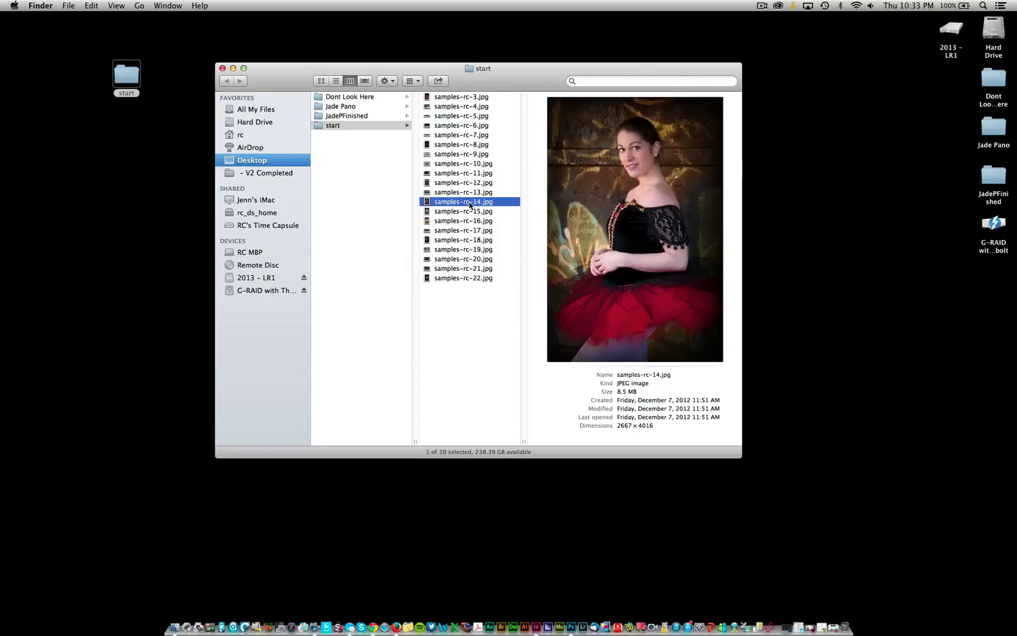
{"action": "left_click", "coordinate": [469, 231]}
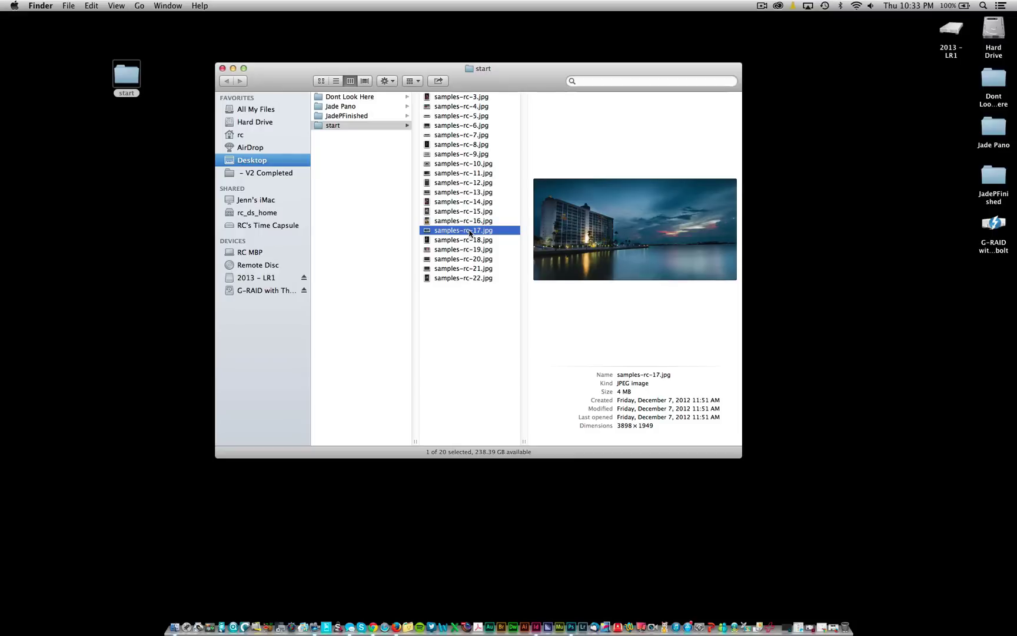
{"action": "left_click", "coordinate": [465, 257]}
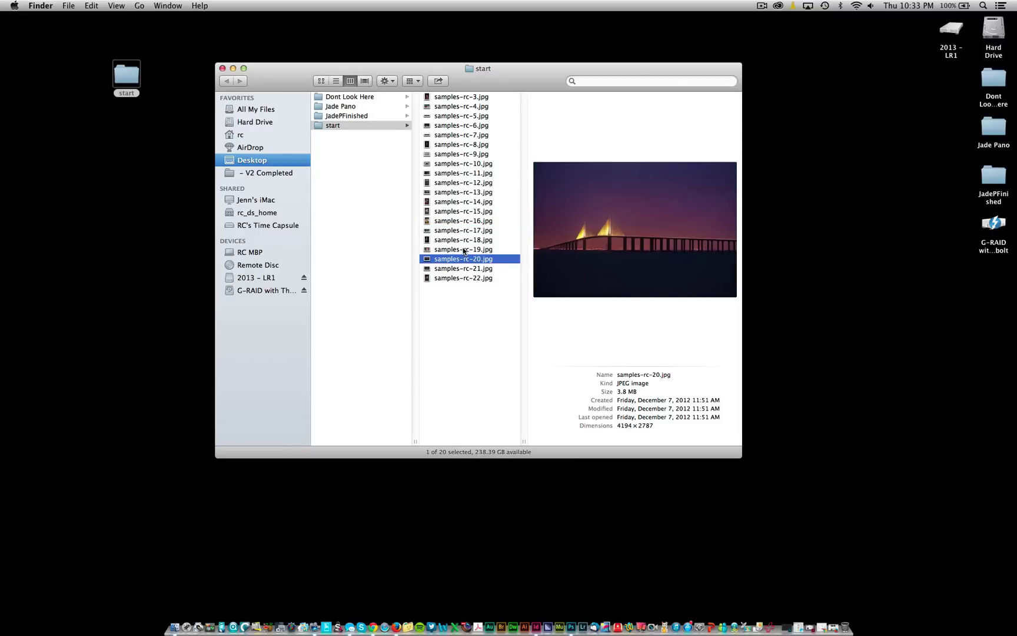
{"action": "left_click", "coordinate": [449, 269]}
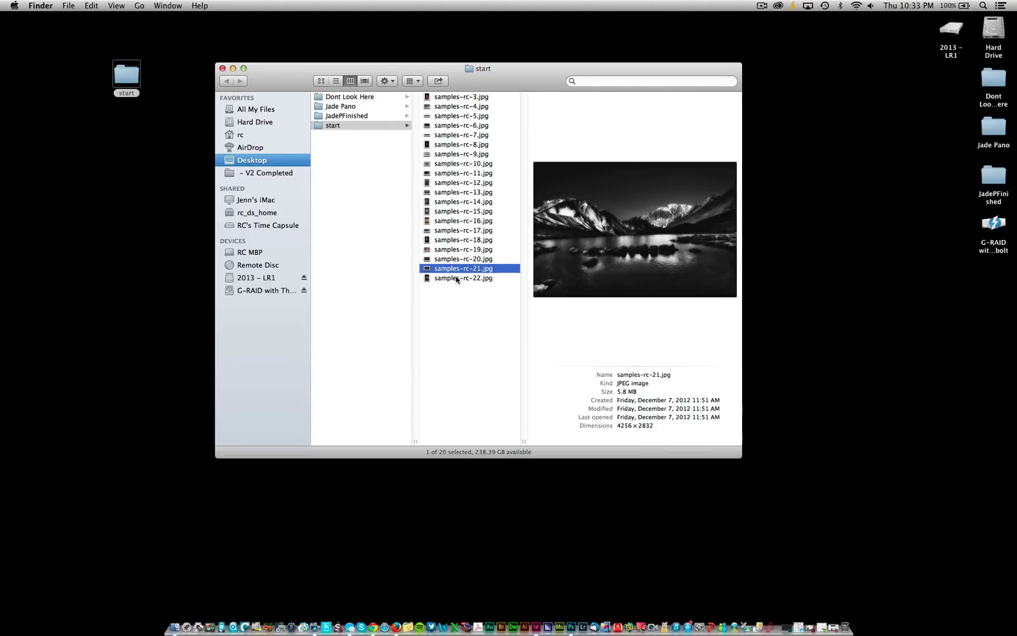
{"action": "left_click", "coordinate": [502, 366]}
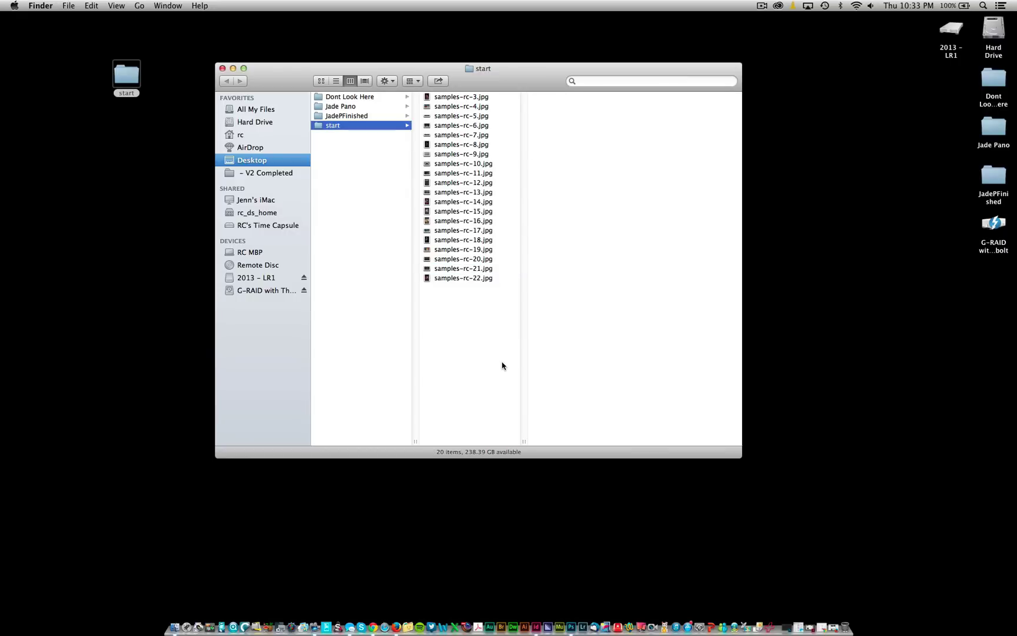
- Preview samples-rc-13.jpg, then drag samples-rc-3.jpg onto Photoshop in the Dock
{"action": "left_click", "coordinate": [483, 191]}
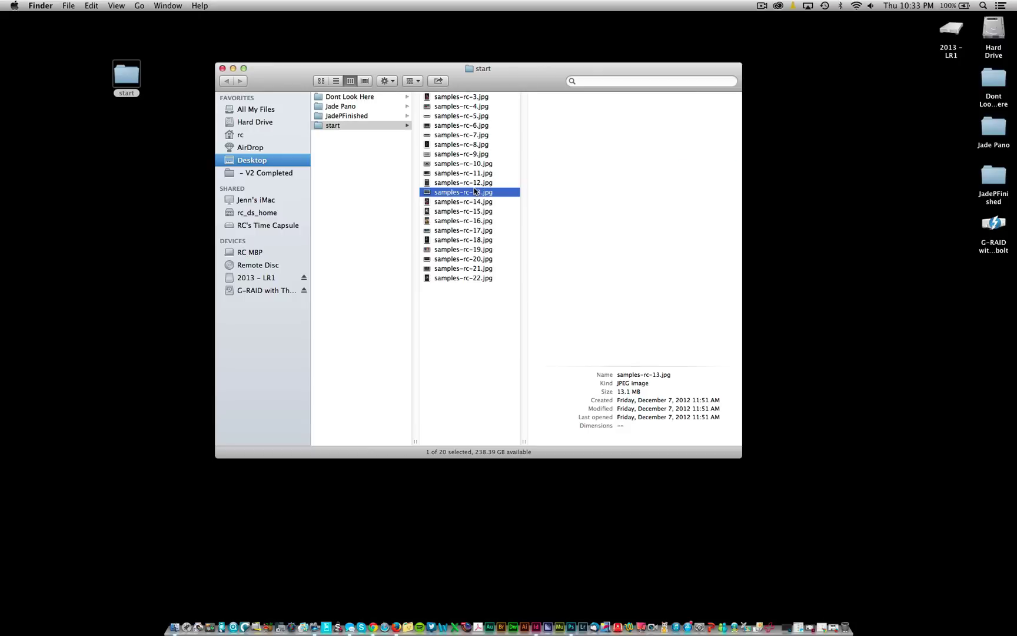
{"action": "left_click", "coordinate": [465, 99]}
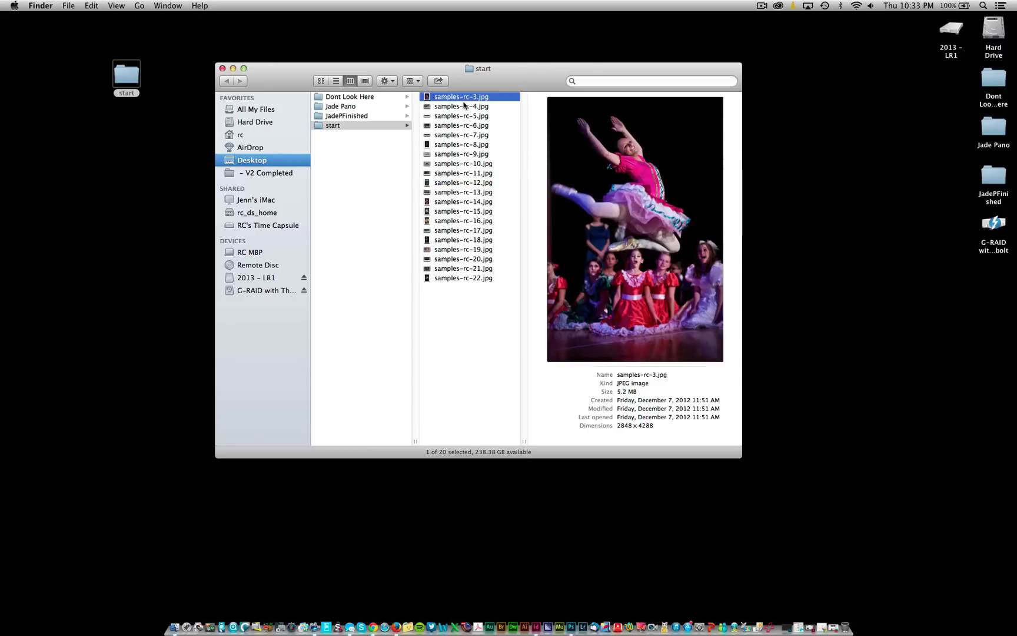
{"action": "left_click_drag", "start_coordinate": [428, 172], "coordinate": [565, 627]}
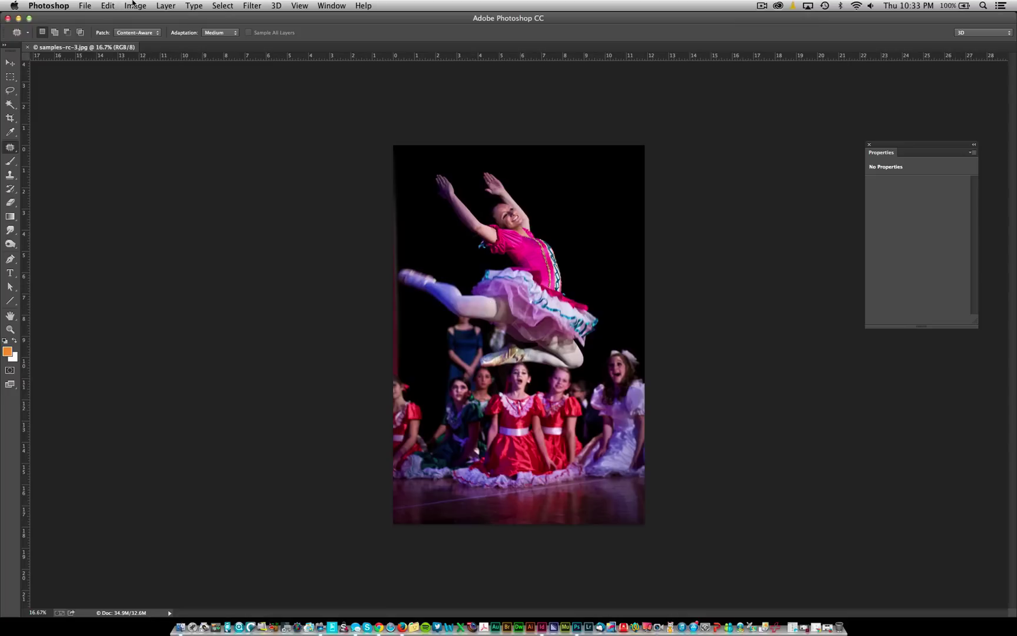
- Confirm in Image Size that the photo is 2848 × 4288 px at 240 ppi, cancel, and close it
{"action": "left_click", "coordinate": [134, 6]}
{"action": "left_click", "coordinate": [192, 88]}
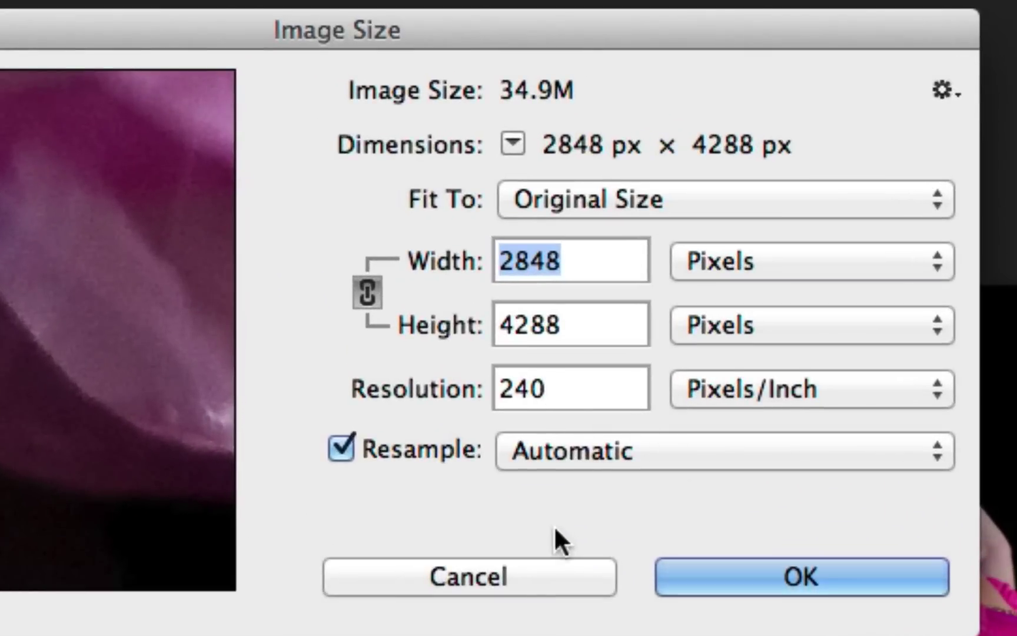
{"action": "left_click", "coordinate": [518, 499]}
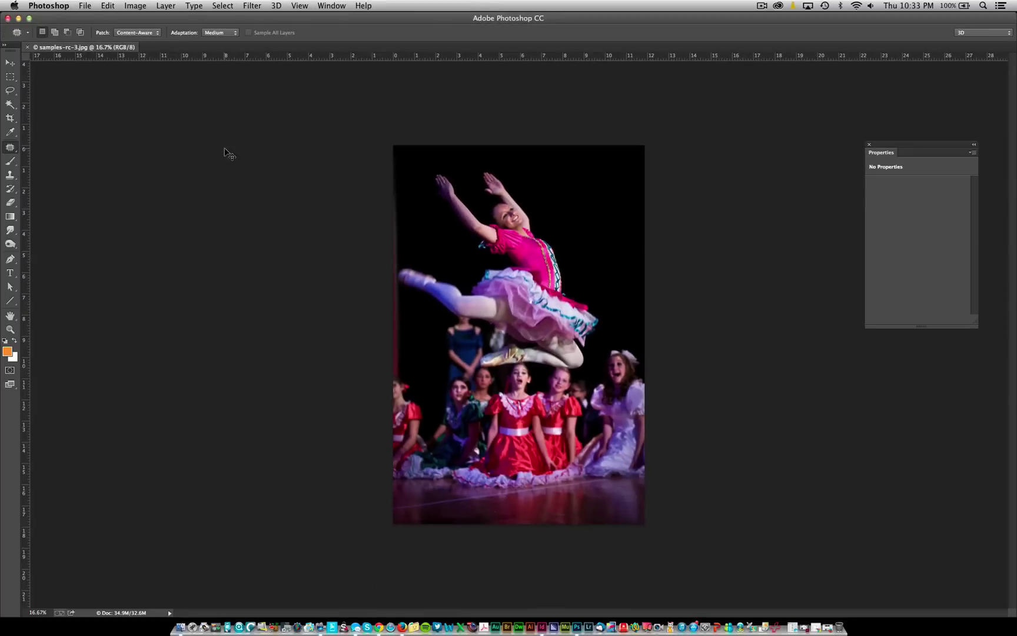
{"action": "key", "text": "super+w"}
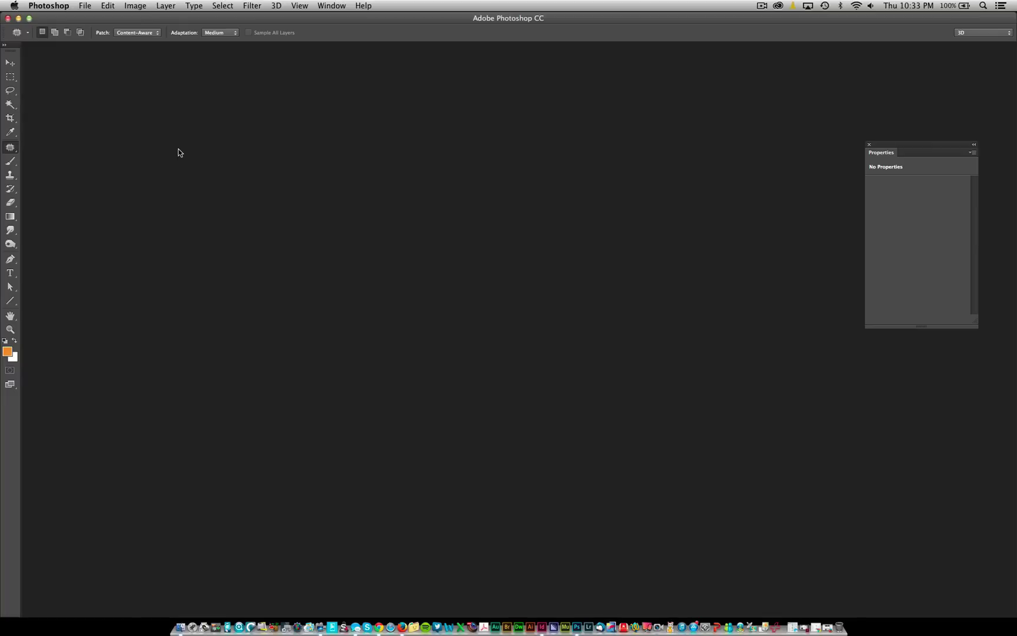
- Show and lengthen the Actions panel, collapse Default Actions, and add a set named 'RC Actions'
{"action": "left_click", "coordinate": [331, 5]}
{"action": "mouse_move", "coordinate": [363, 48]}
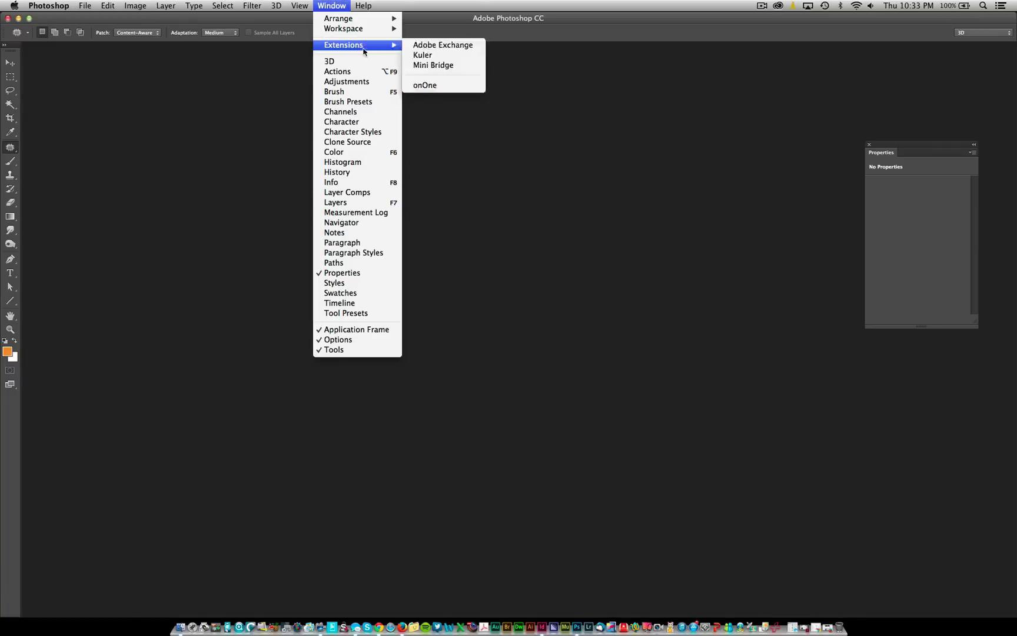
{"action": "left_click", "coordinate": [353, 72]}
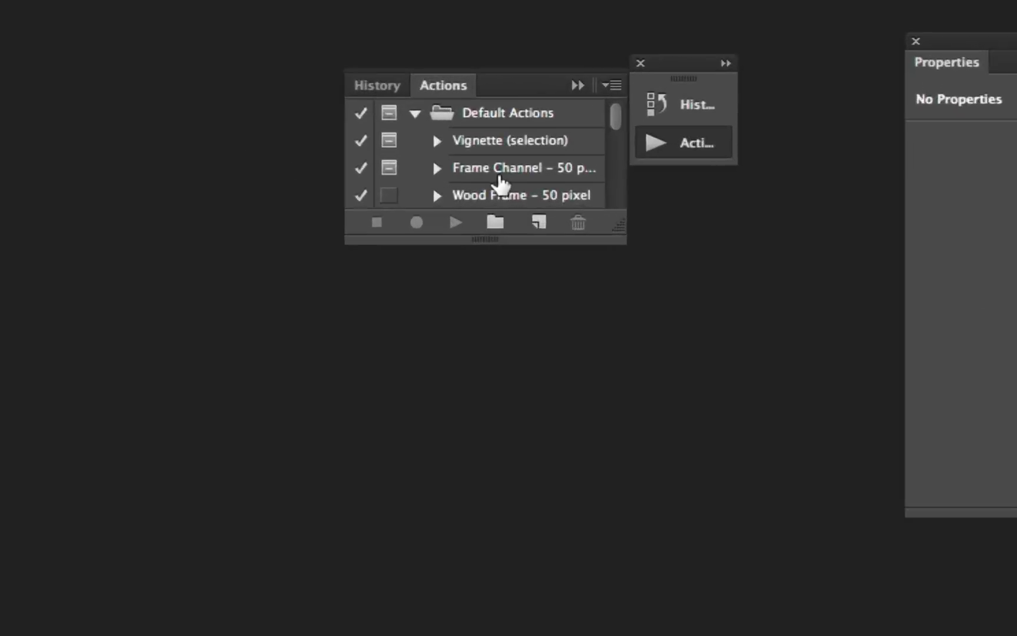
{"action": "left_click_drag", "start_coordinate": [618, 225], "coordinate": [618, 550]}
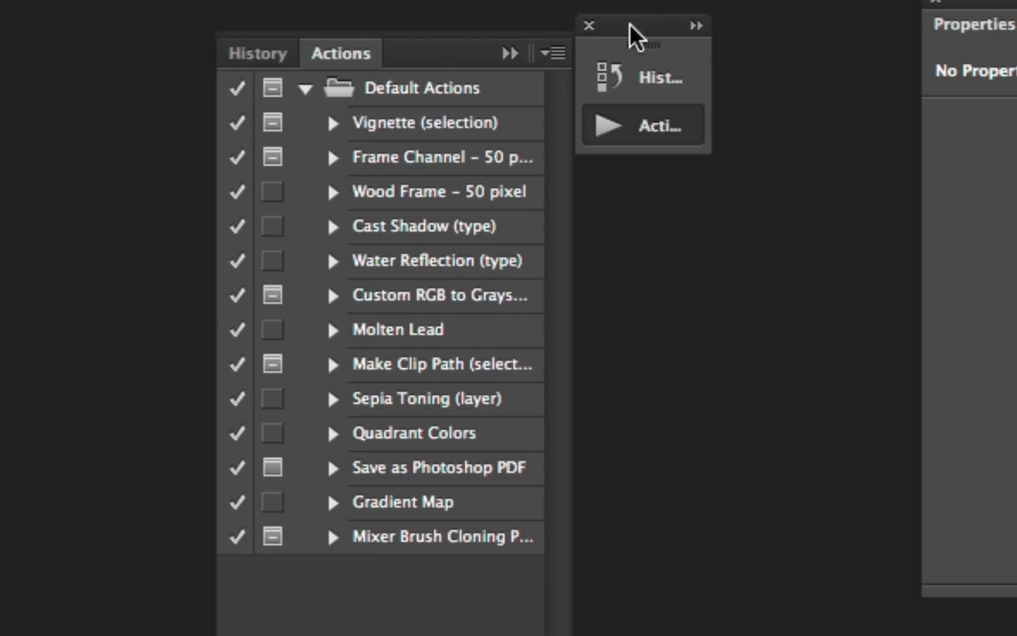
{"action": "left_click", "coordinate": [305, 89]}
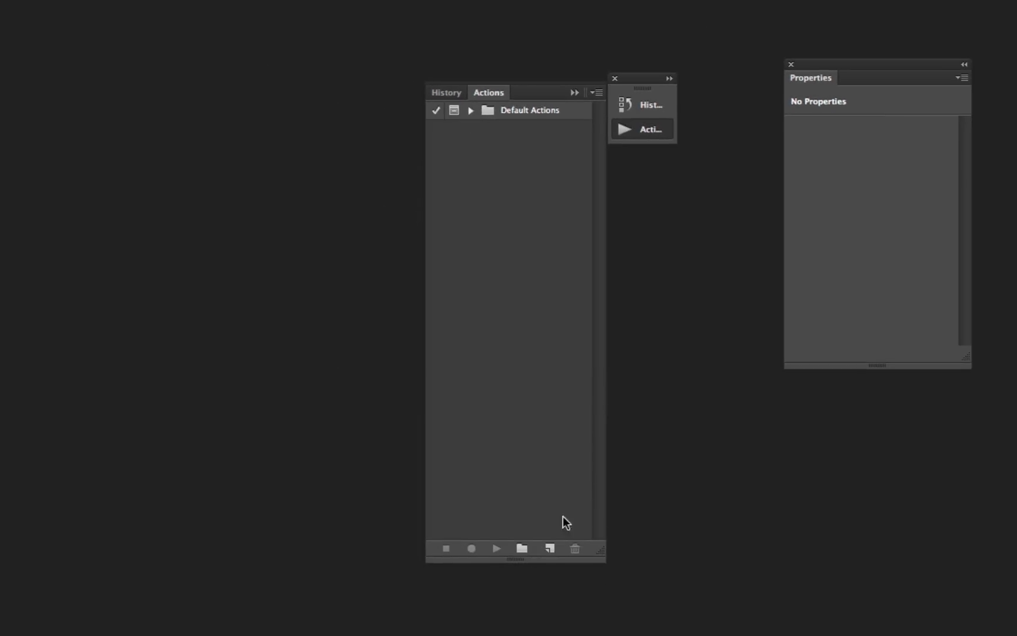
{"action": "left_click", "coordinate": [522, 548]}
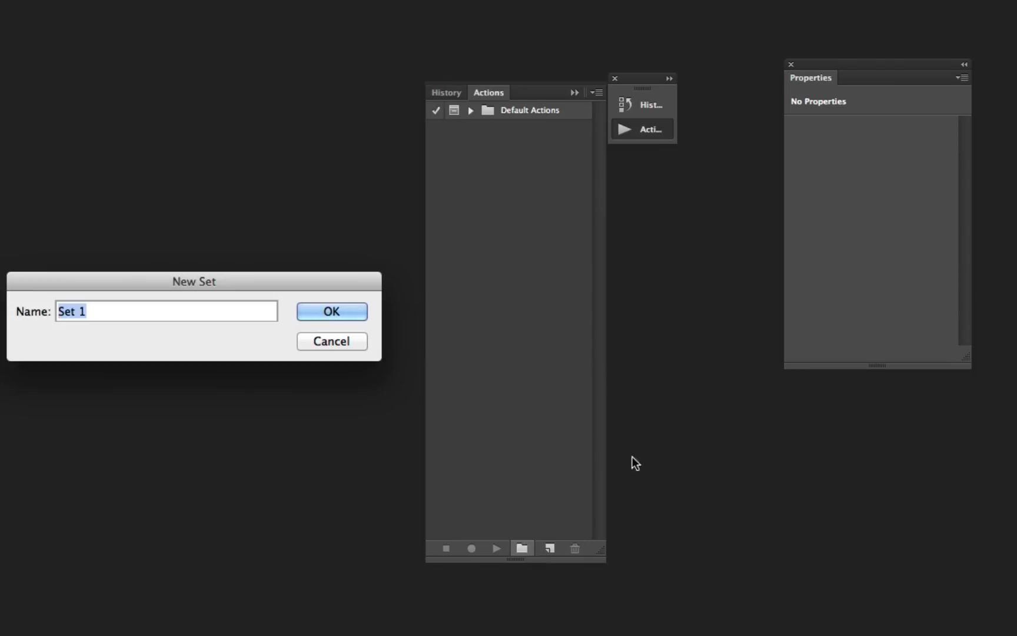
{"action": "type", "text": "RC Actions"}
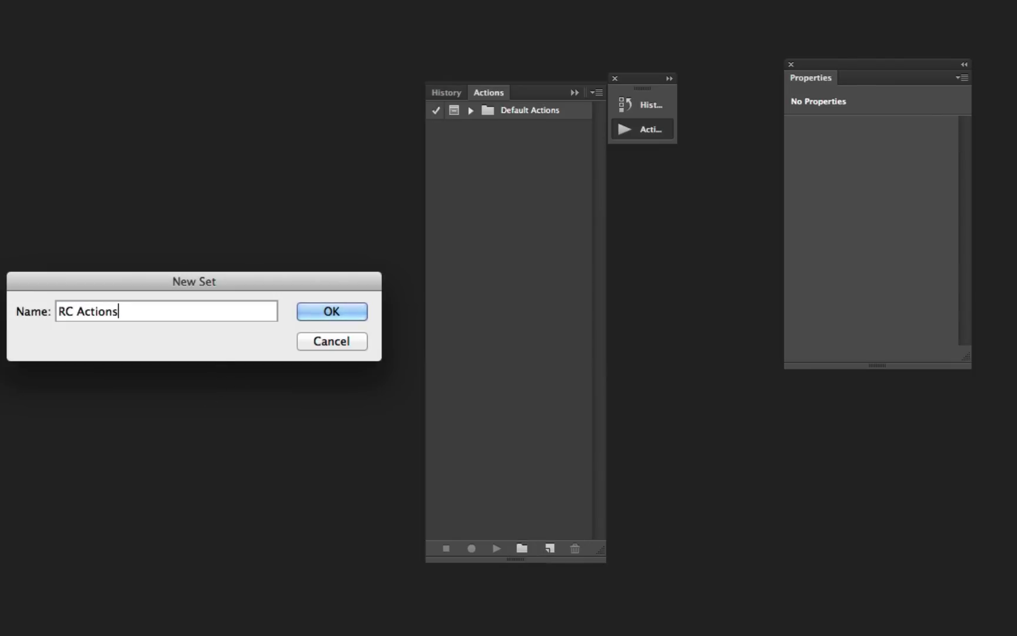
{"action": "key", "text": "Return"}
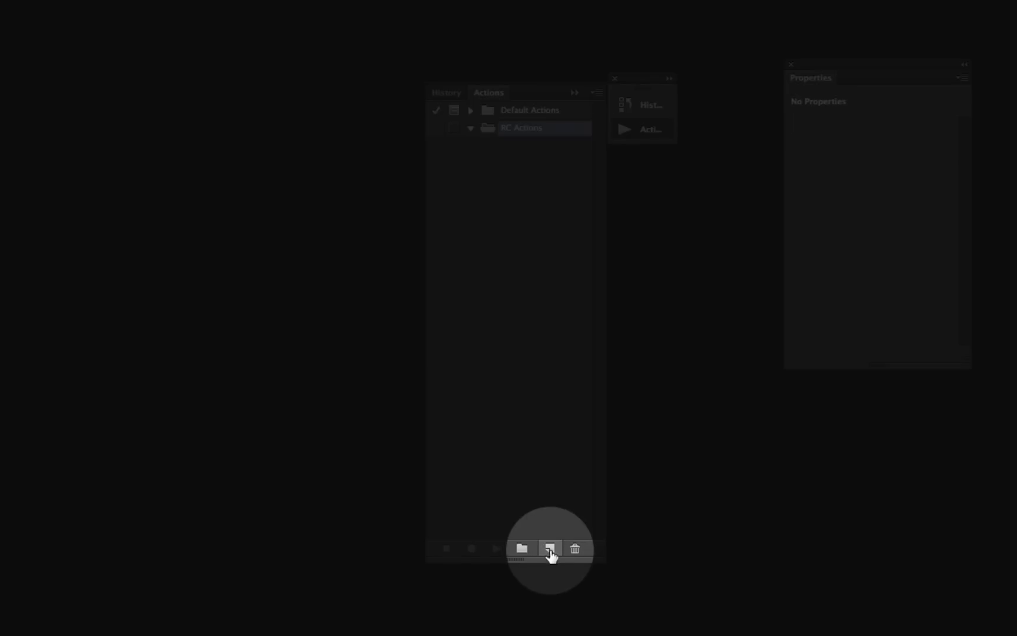
- Create and start recording the 'Convert to 72dpi' action in RC Actions, then shorten the panel
{"action": "left_click", "coordinate": [549, 548]}
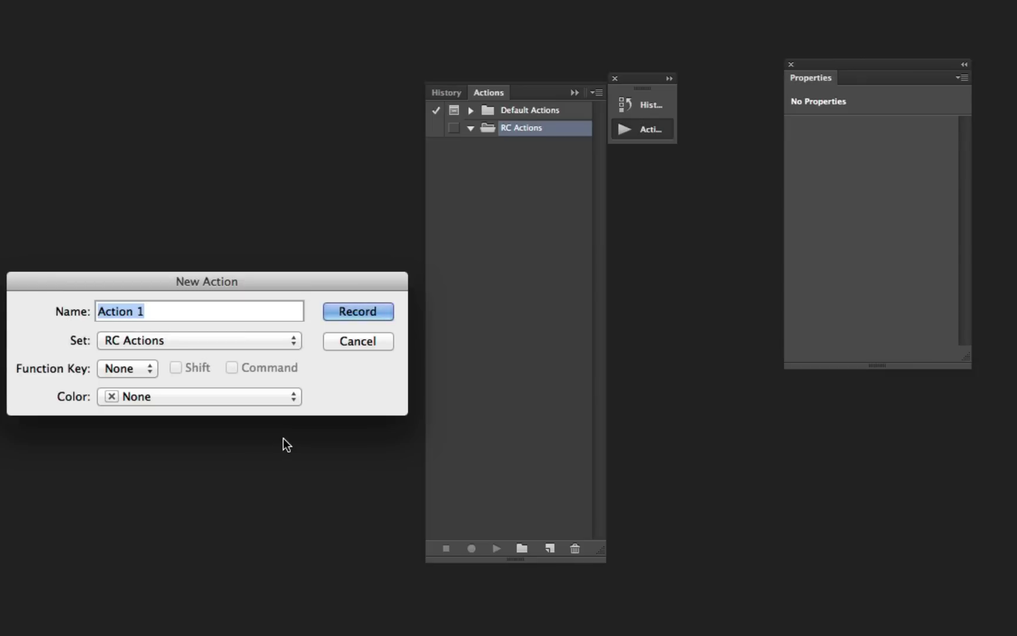
{"action": "type", "text": "Convert to "}
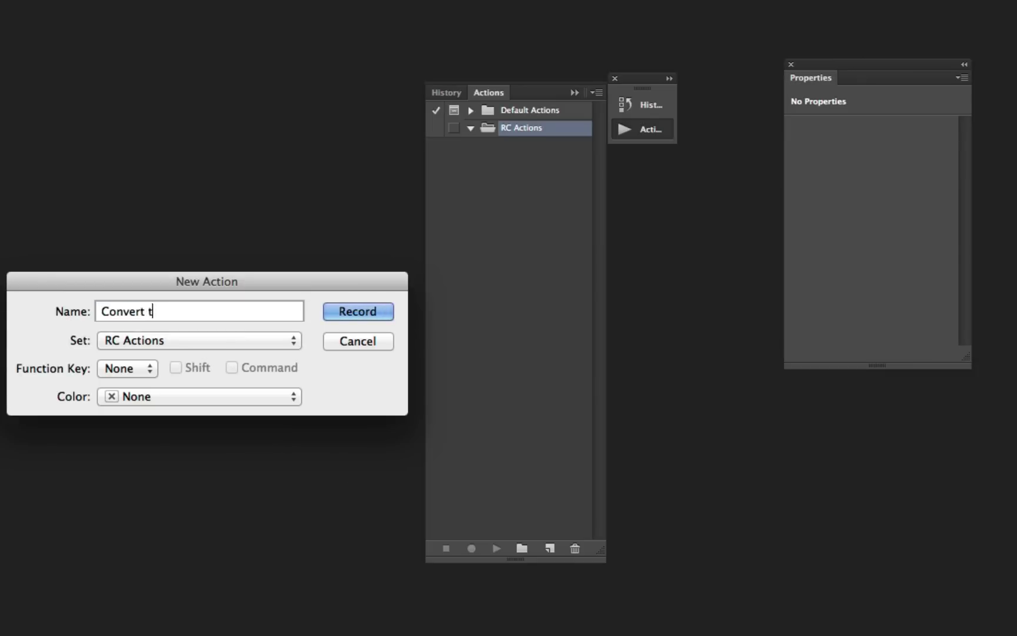
{"action": "type", "text": "72dpi"}
{"action": "left_click", "coordinate": [386, 312]}
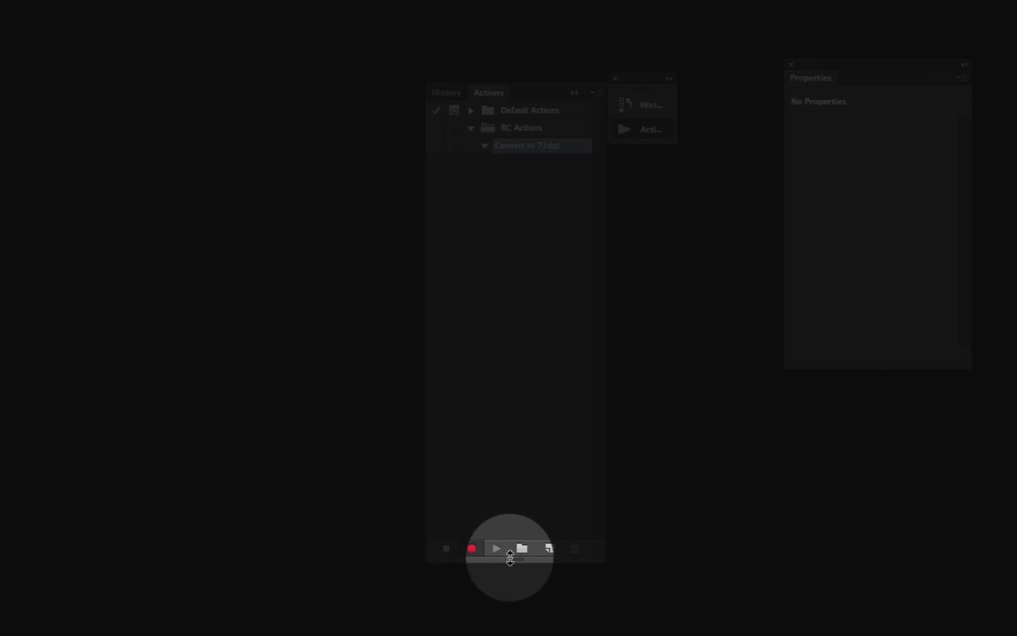
{"action": "left_click_drag", "start_coordinate": [509, 557], "coordinate": [537, 191]}
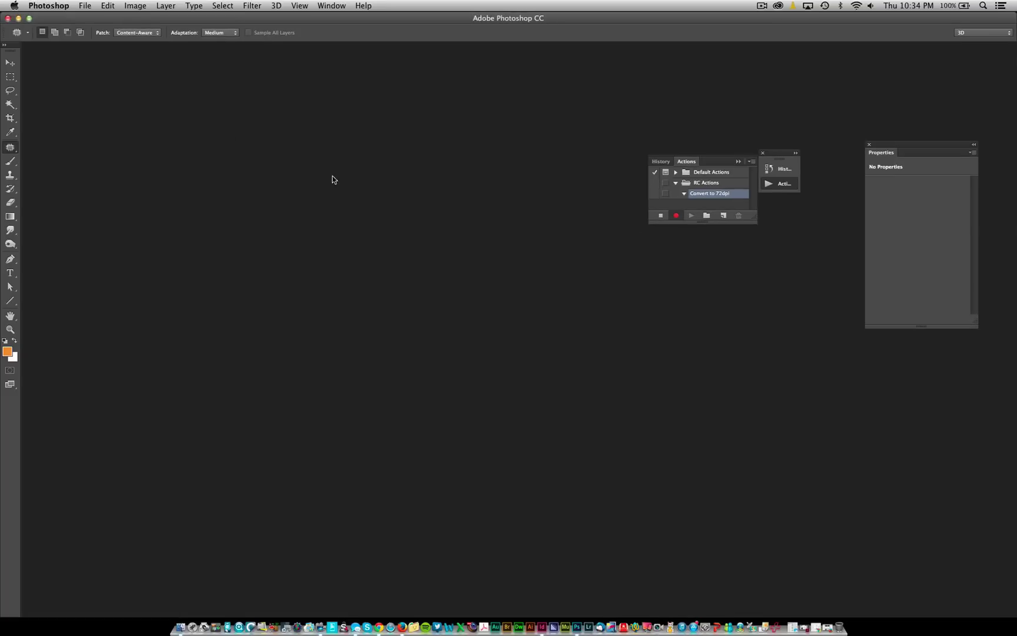
- Open samples-rc-3.jpg from the start folder on the Desktop through File > Open
{"action": "left_click", "coordinate": [85, 7]}
{"action": "left_click", "coordinate": [106, 30]}
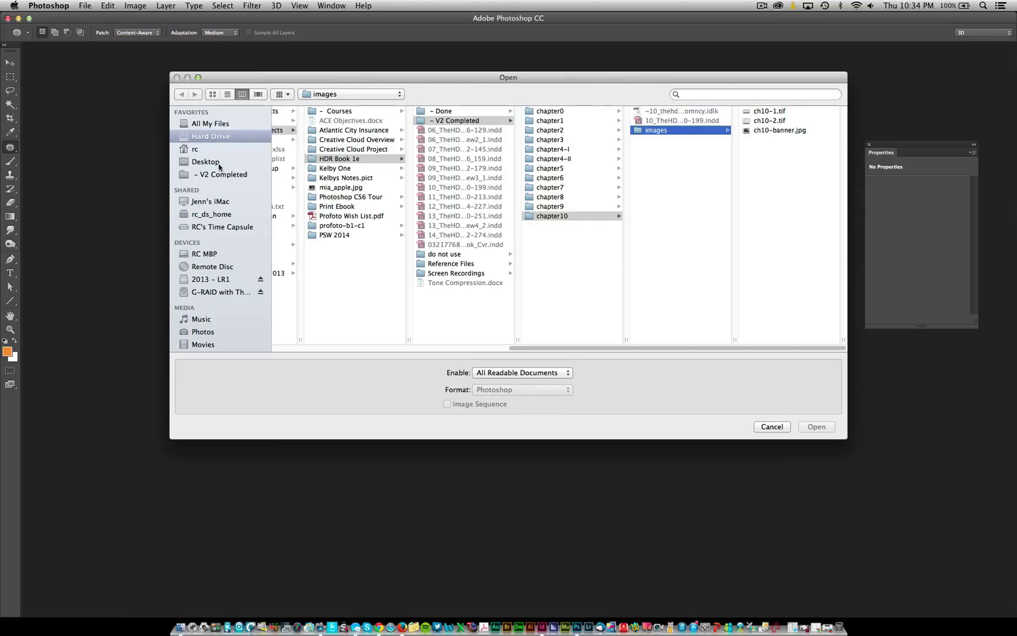
{"action": "left_click", "coordinate": [206, 162]}
{"action": "left_click", "coordinate": [301, 141]}
{"action": "left_click", "coordinate": [435, 111]}
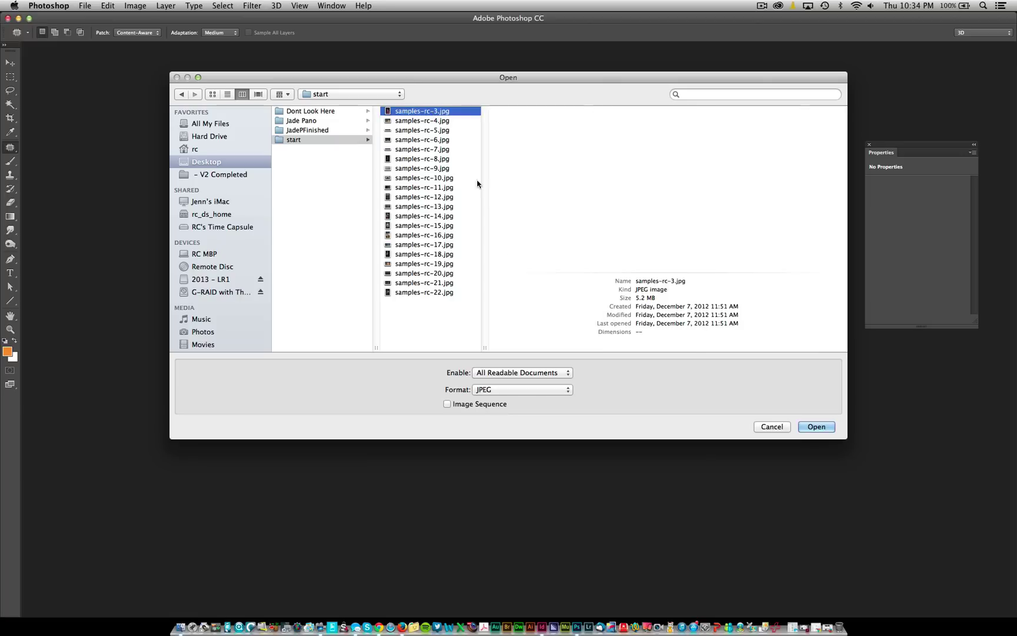
{"action": "left_click", "coordinate": [816, 427]}
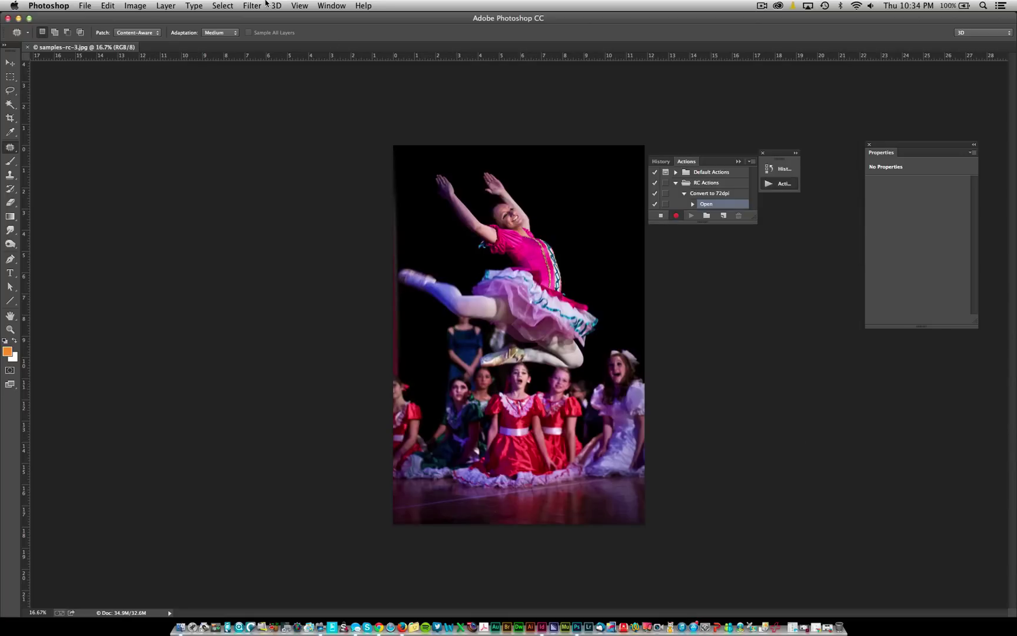
- In Image Size, change Resolution from 240 to 72 and look over the Fit To presets
{"action": "left_click", "coordinate": [138, 5]}
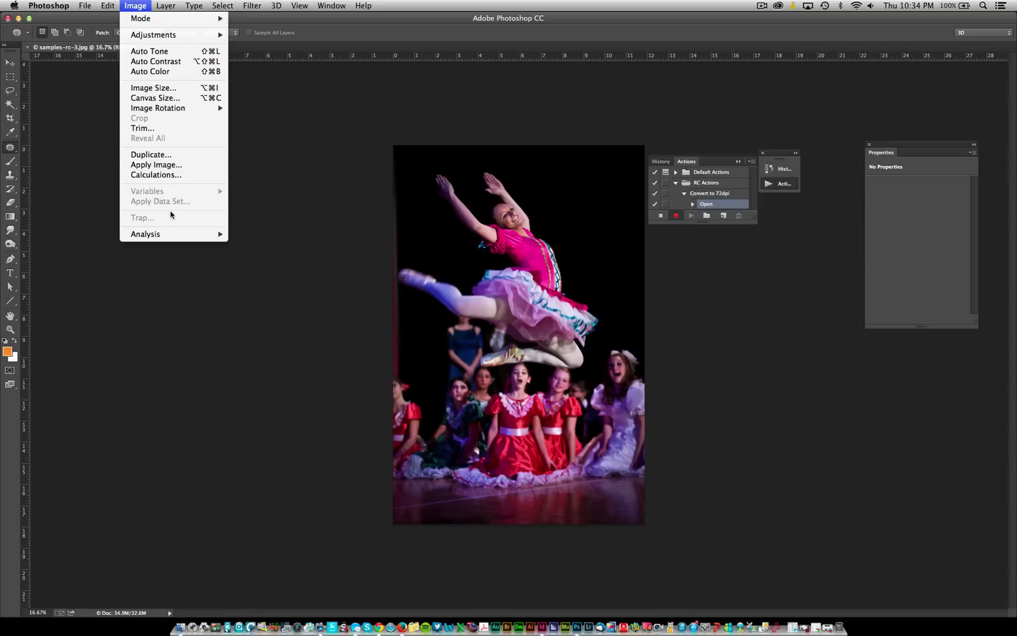
{"action": "left_click", "coordinate": [152, 88]}
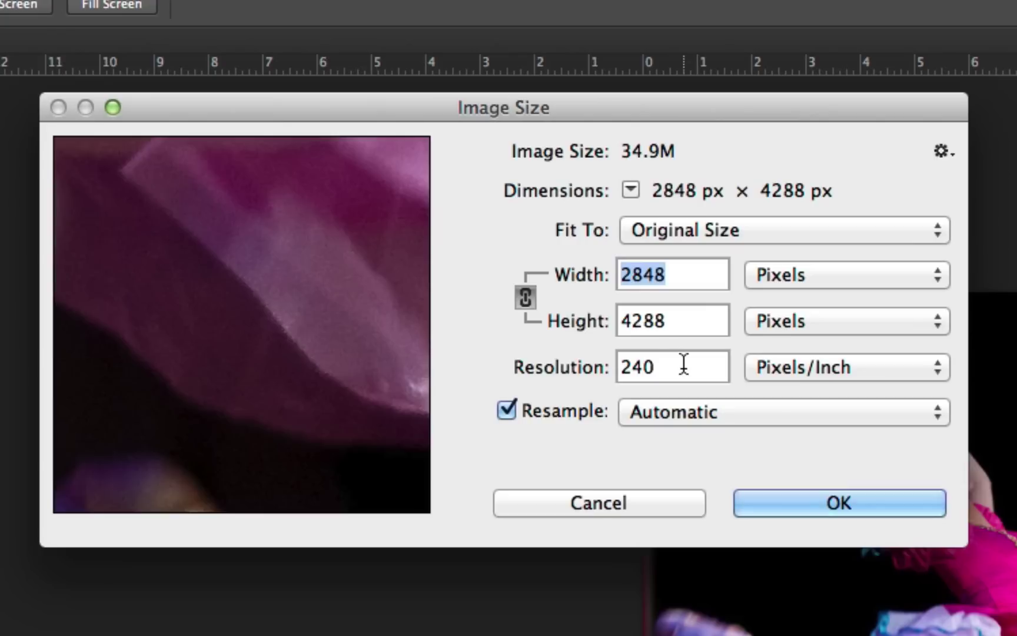
{"action": "double_click", "coordinate": [408, 174]}
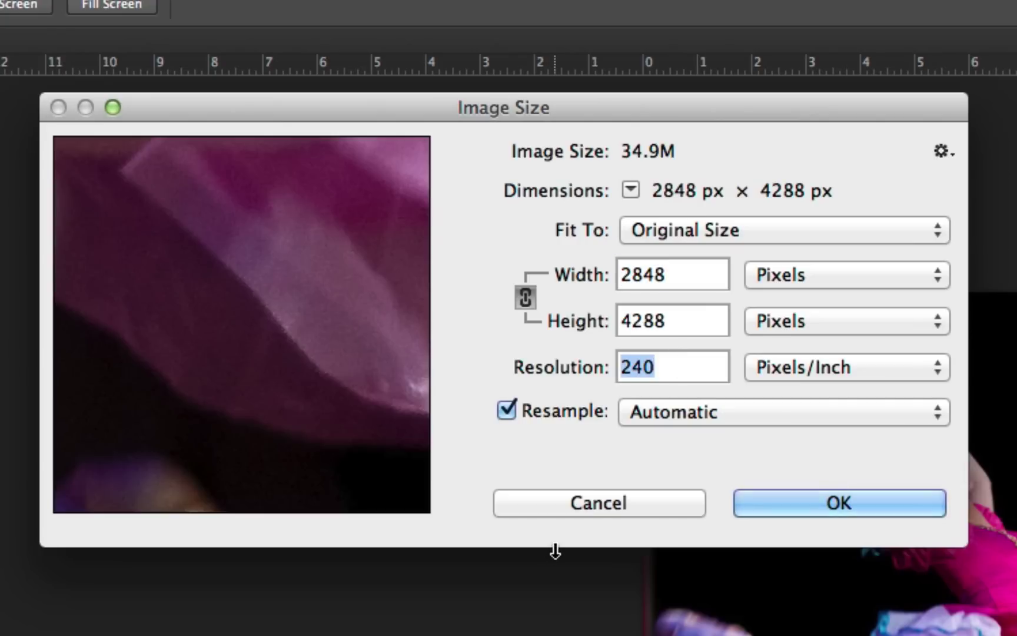
{"action": "type", "text": "72"}
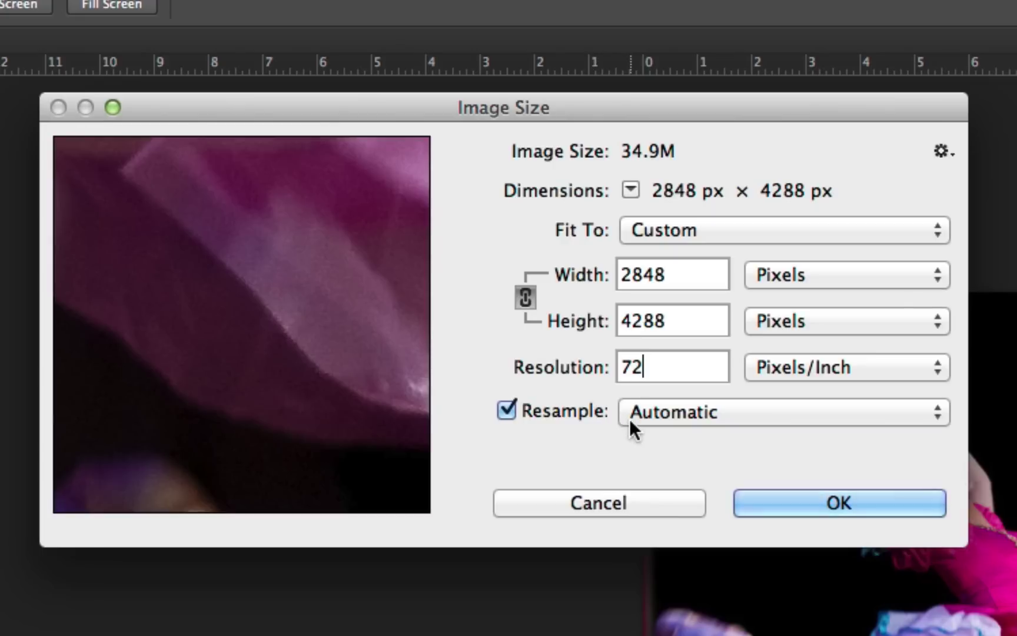
{"action": "left_click", "coordinate": [741, 233]}
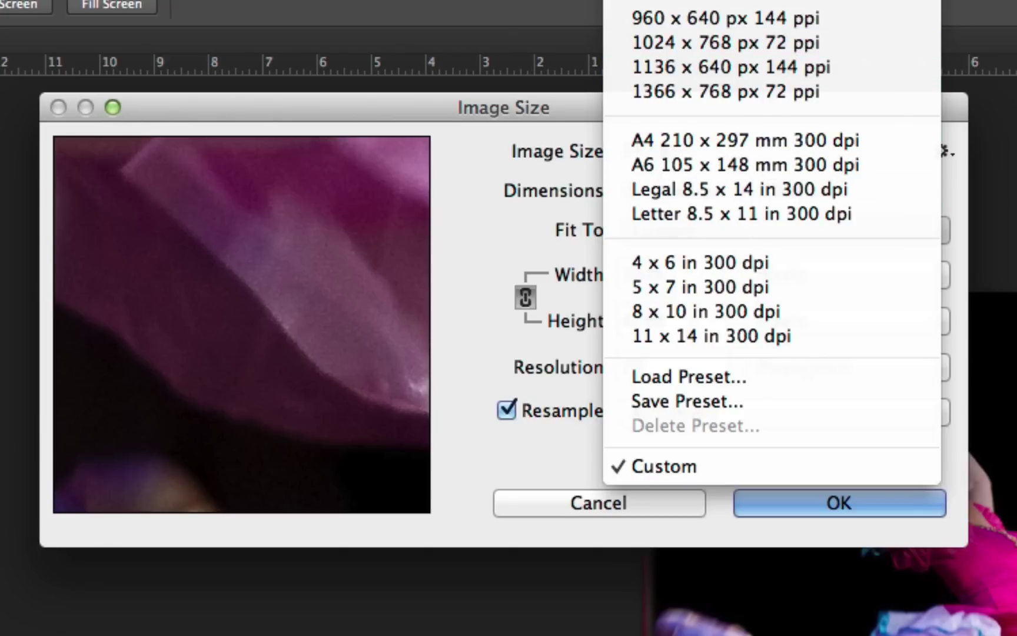
{"action": "left_click", "coordinate": [518, 113]}
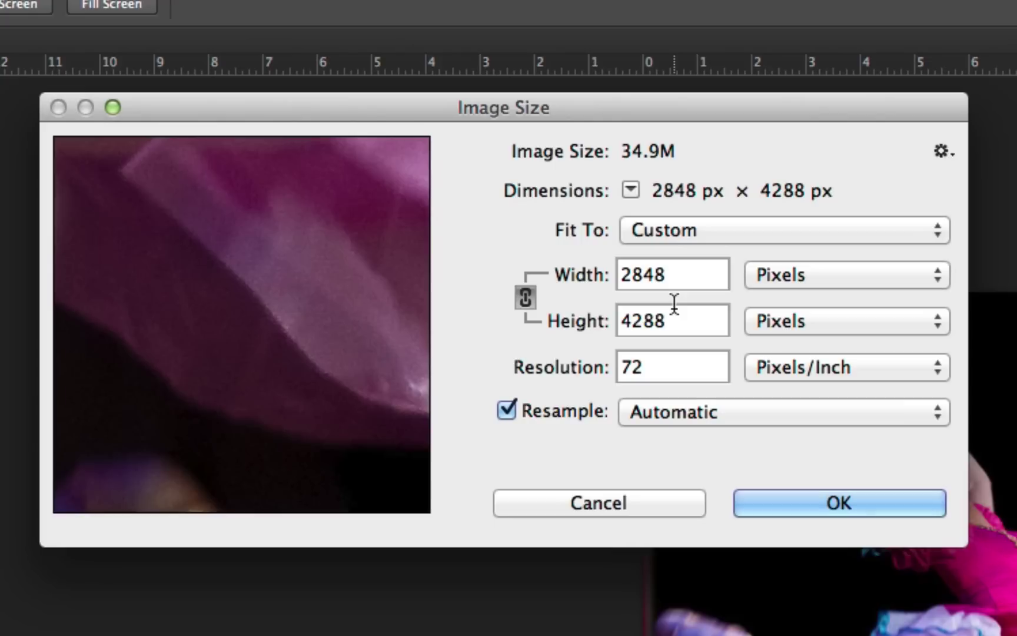
- Try a 1500 width, reset the size values to 2848 × 4288 px, then re-enter 72 resolution
{"action": "left_click", "coordinate": [681, 280]}
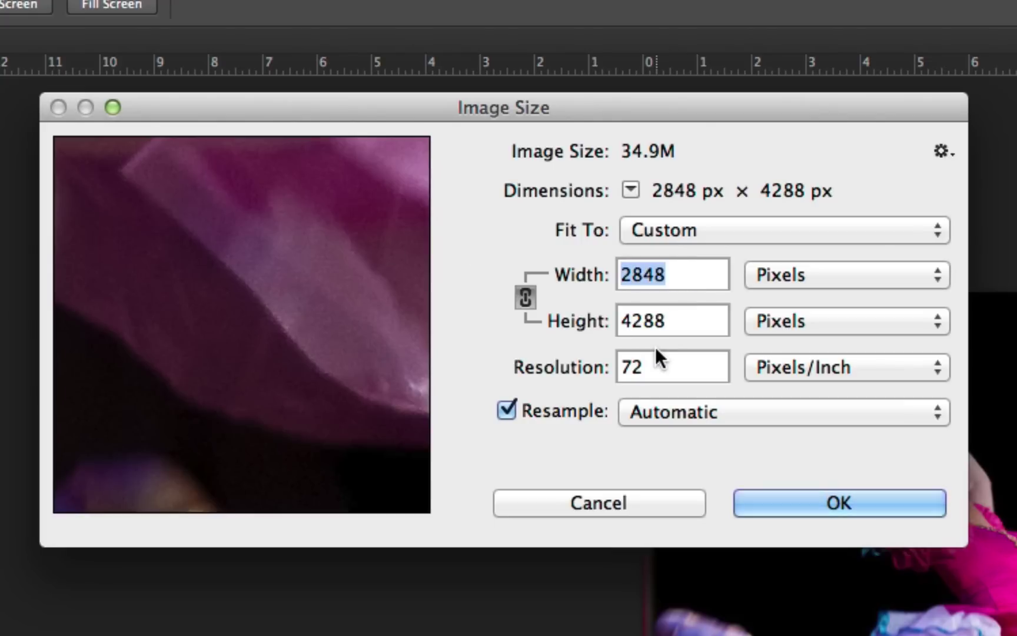
{"action": "type", "text": "1500"}
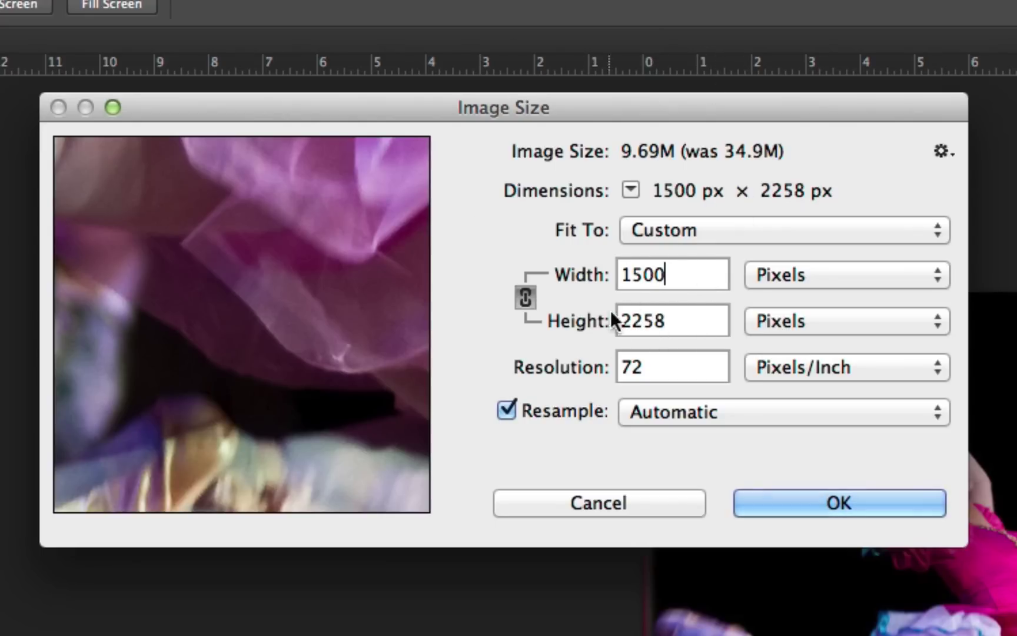
{"action": "double_click", "coordinate": [644, 318]}
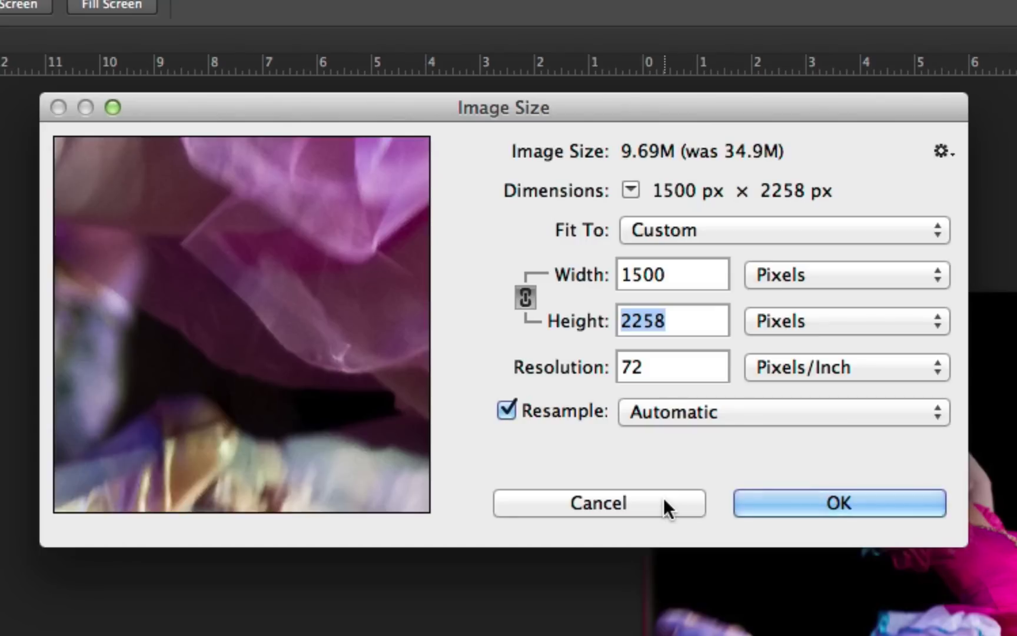
{"action": "key", "text": "alt"}
{"action": "left_click_drag", "start_coordinate": [534, 108], "coordinate": [692, 204]}
{"action": "left_click_drag", "start_coordinate": [443, 78], "coordinate": [449, 71]}
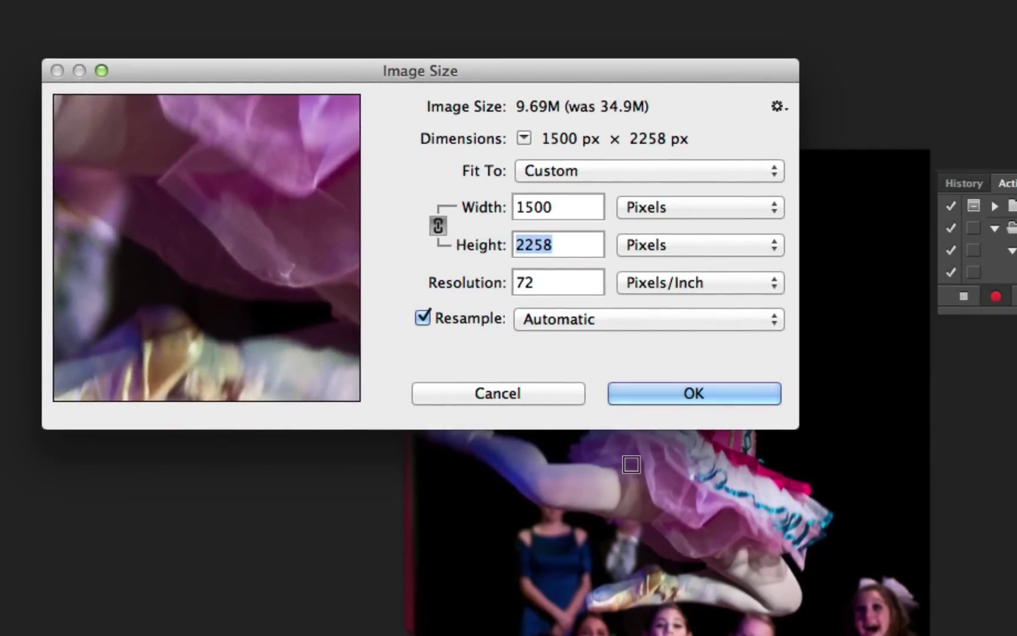
{"action": "key", "text": "alt"}
{"action": "left_click", "coordinate": [506, 394], "text": "alt"}
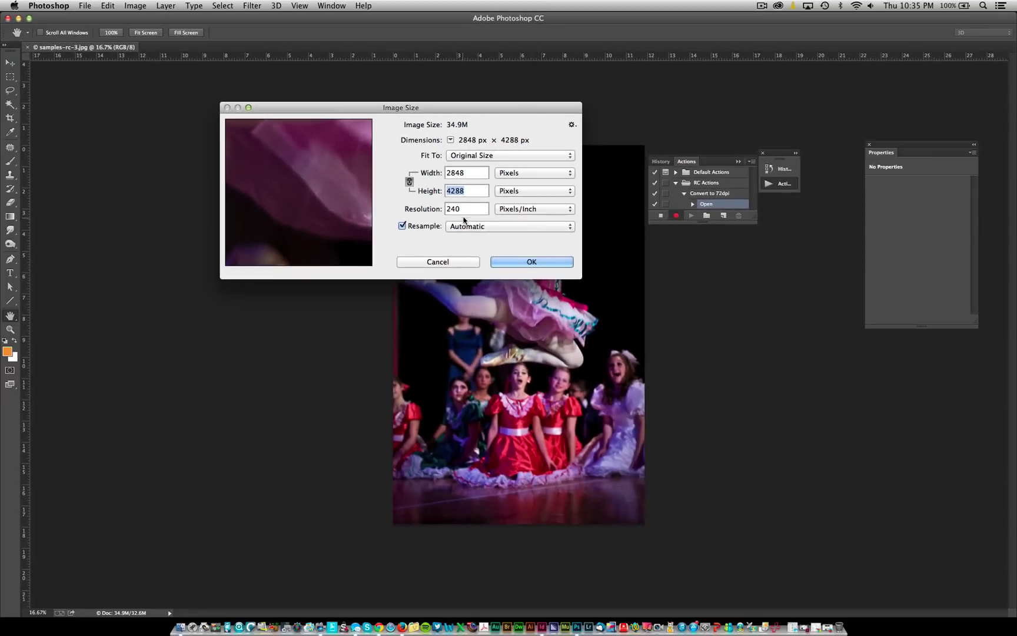
{"action": "key", "text": "Tab"}
{"action": "mouse_move", "coordinate": [312, 202]}
{"action": "type", "text": "72"}
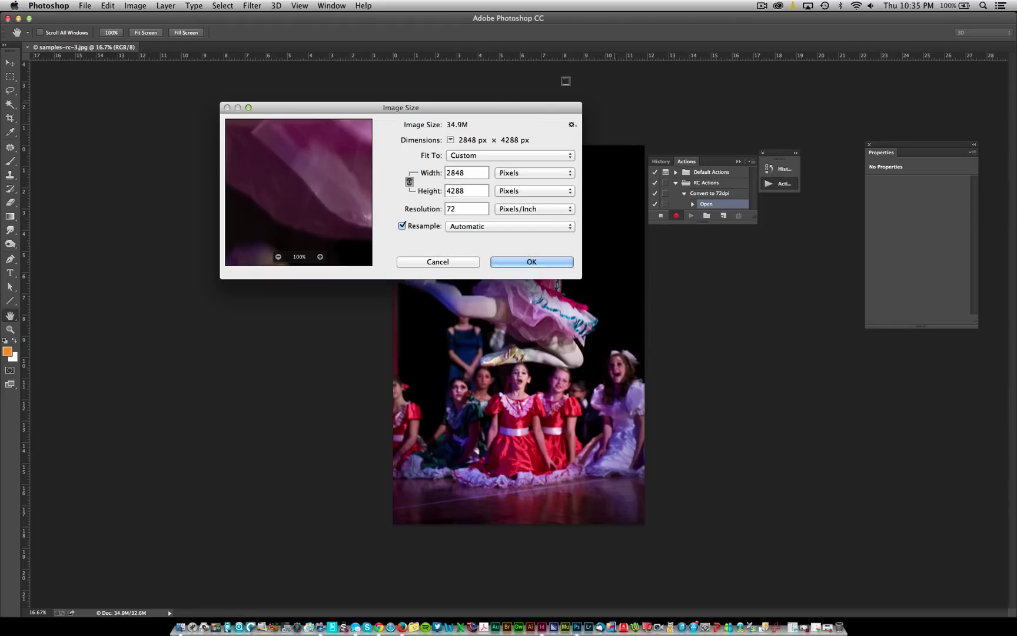
- Apply 72 ppi, recheck Image Size, then enlarge the Actions panel to inspect the Image Size step
{"action": "left_click", "coordinate": [532, 261]}
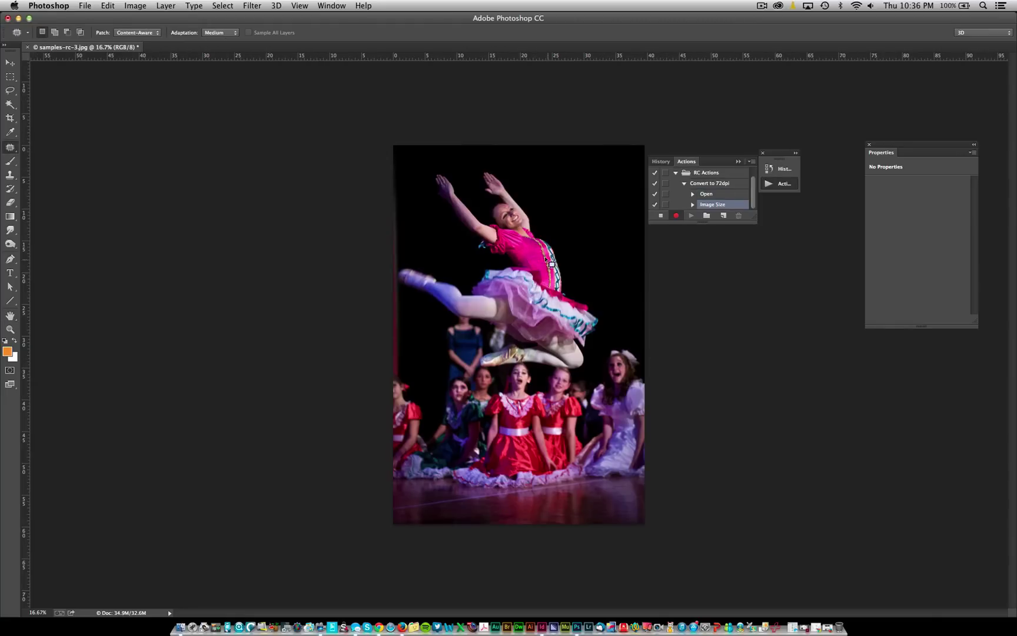
{"action": "left_click", "coordinate": [135, 6]}
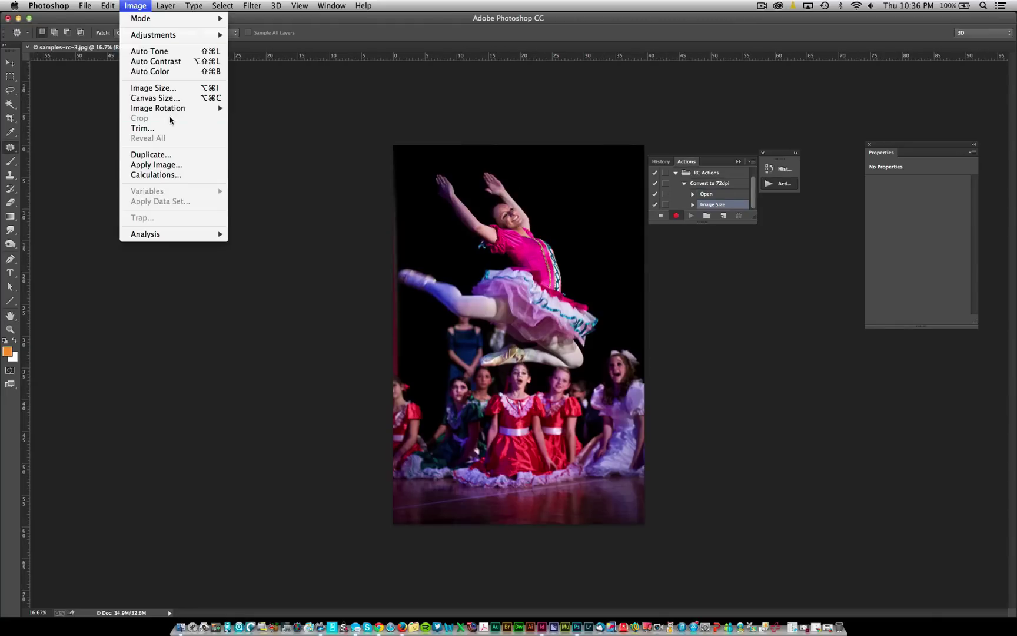
{"action": "left_click", "coordinate": [153, 89]}
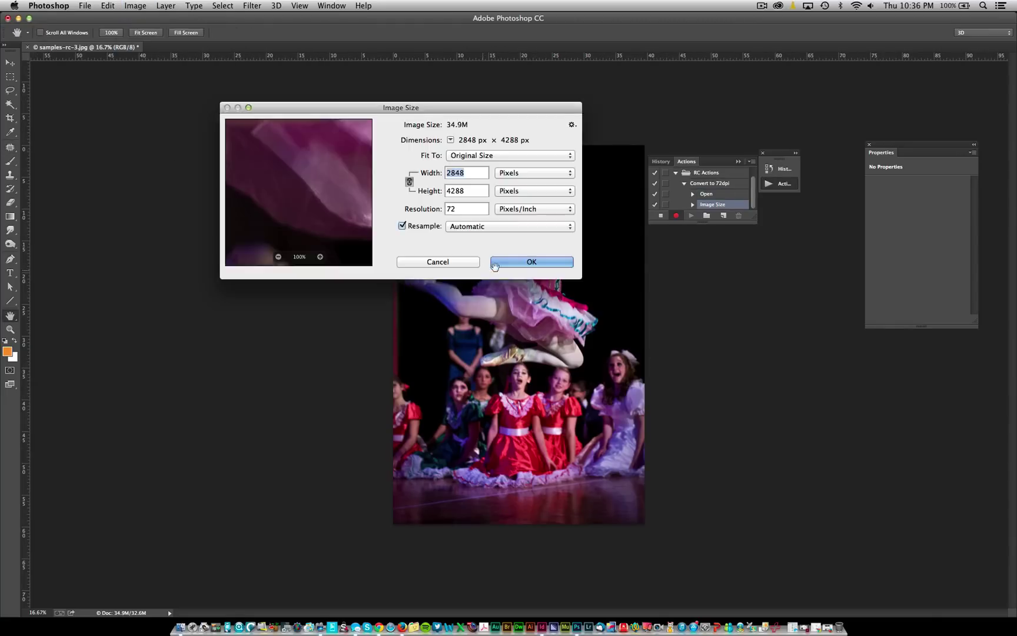
{"action": "left_click", "coordinate": [446, 265]}
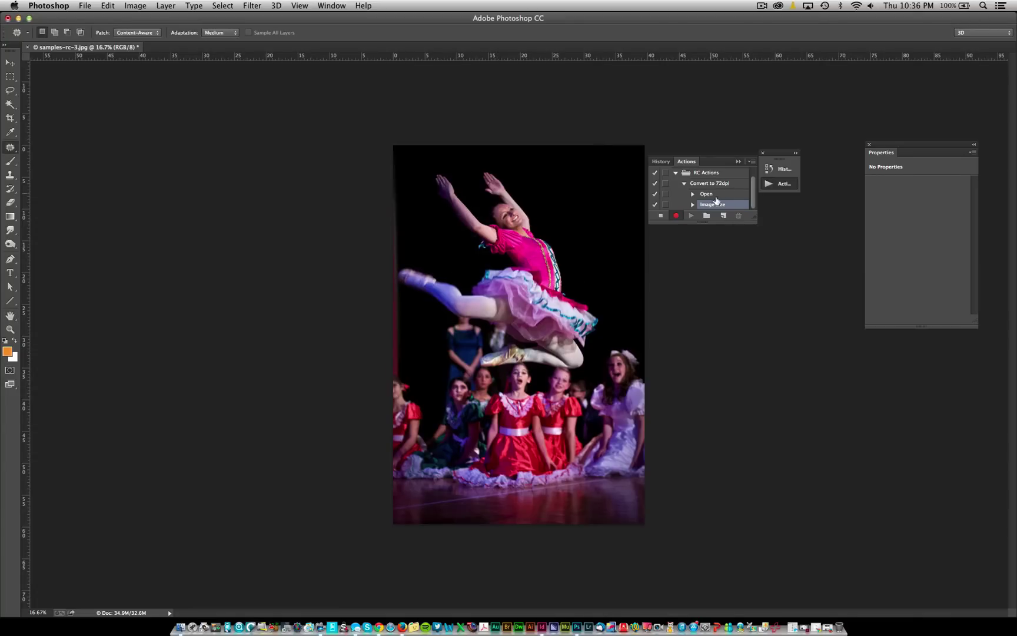
{"action": "left_click_drag", "start_coordinate": [752, 218], "coordinate": [753, 300]}
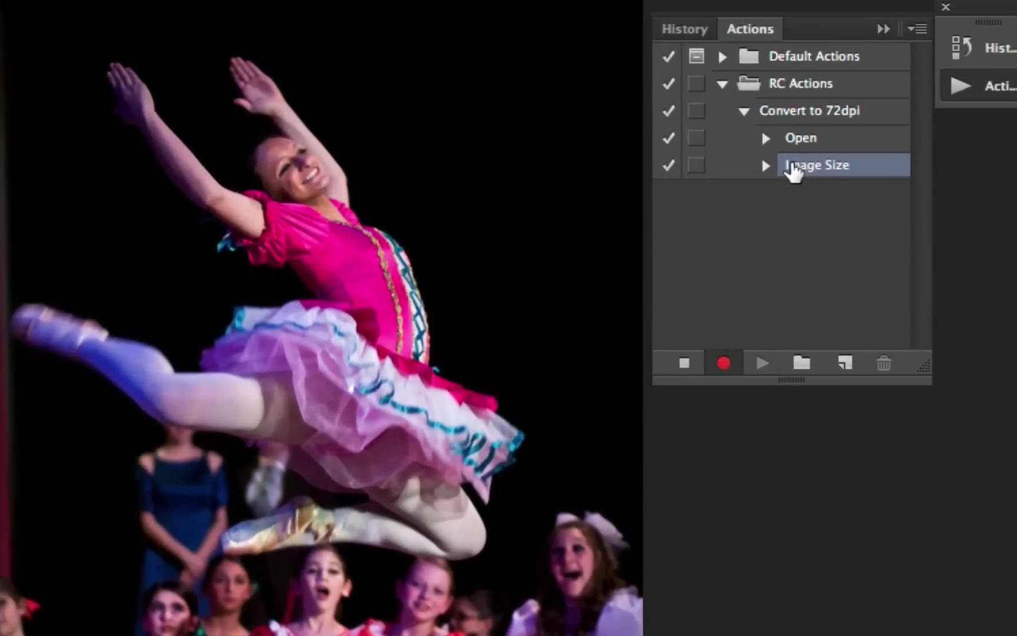
{"action": "left_click", "coordinate": [765, 166]}
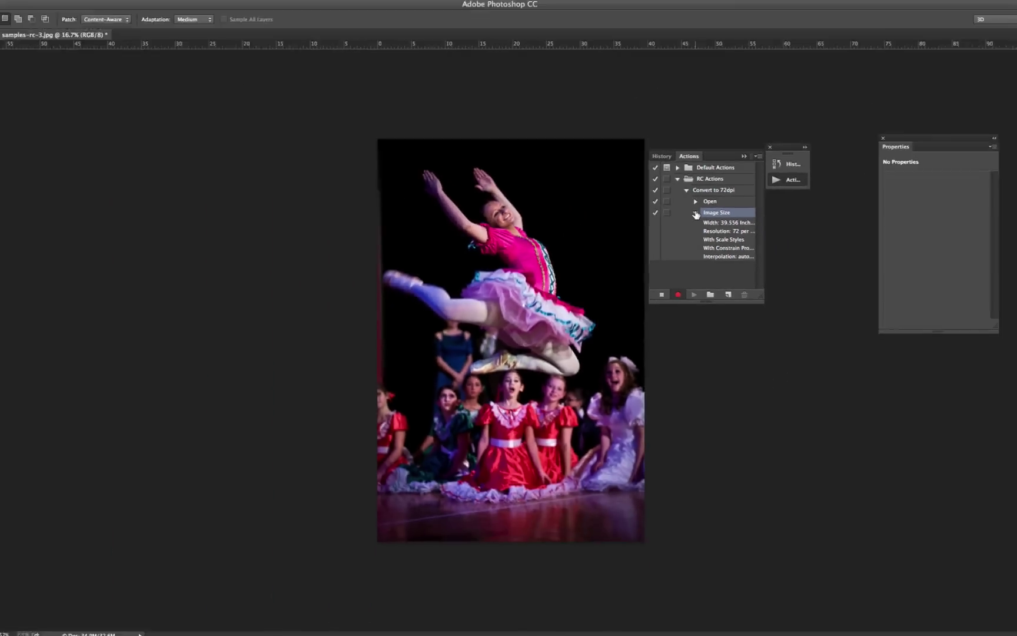
{"action": "left_click", "coordinate": [695, 213]}
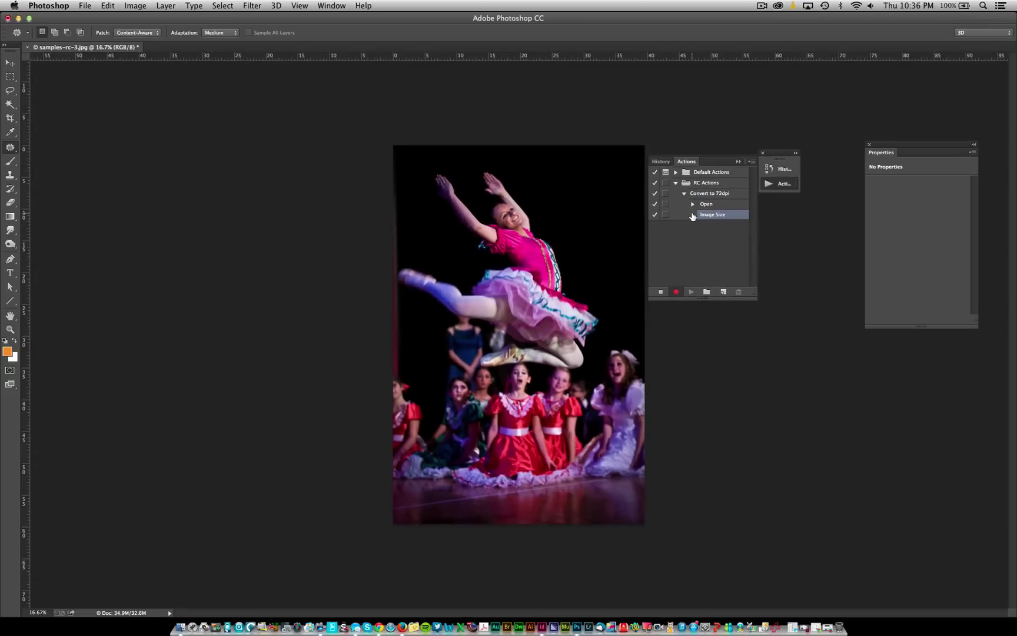
- Save the photo as a JPEG at quality 7 (Medium) into a new Desktop folder 'finished'
{"action": "left_click", "coordinate": [82, 5]}
{"action": "left_click", "coordinate": [177, 126]}
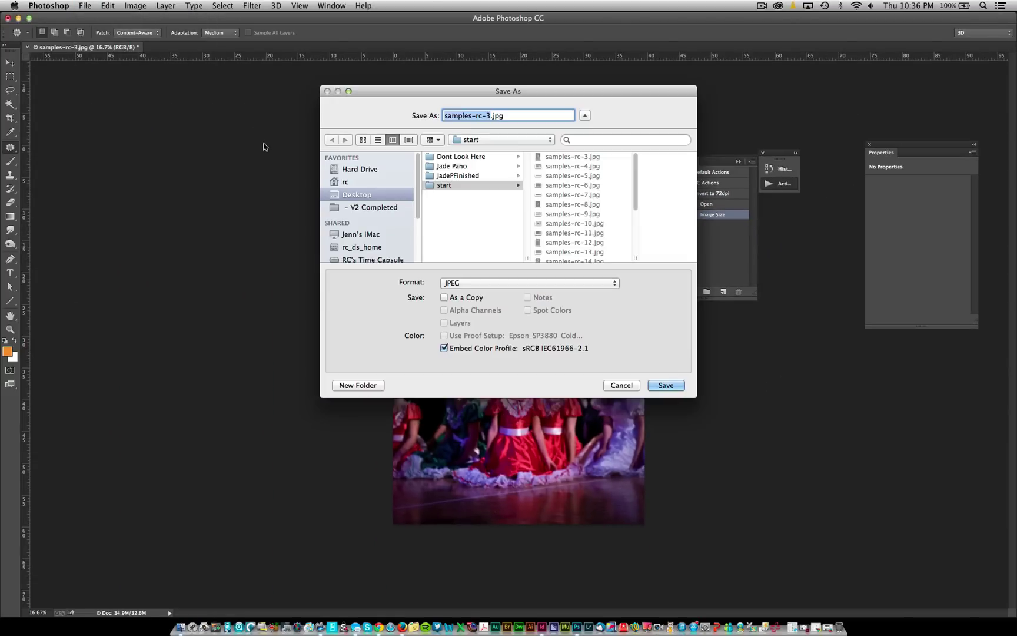
{"action": "left_click", "coordinate": [366, 195]}
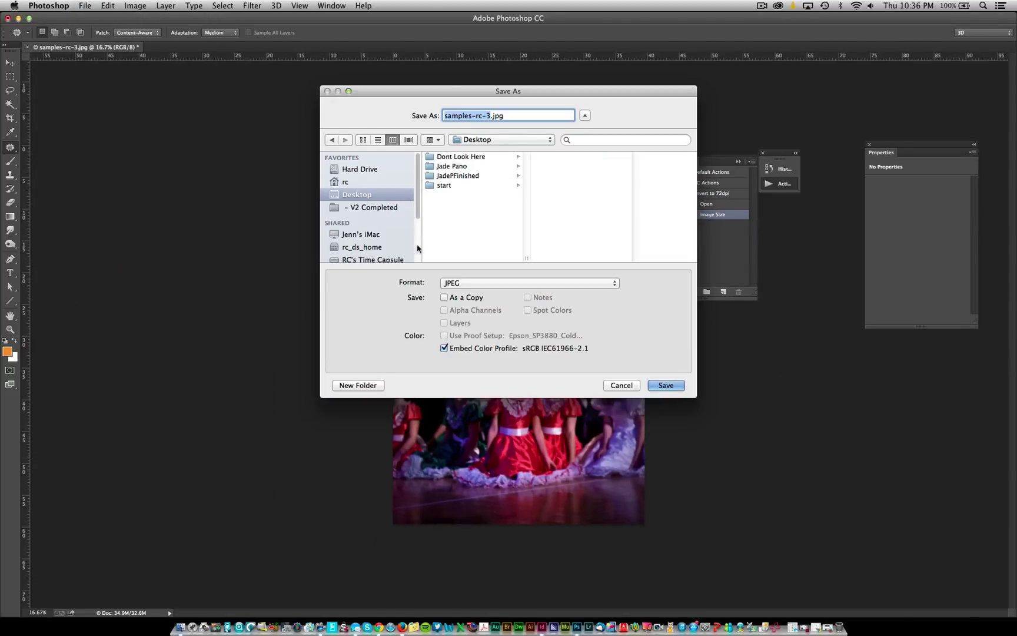
{"action": "left_click", "coordinate": [360, 383]}
{"action": "type", "text": "fini"}
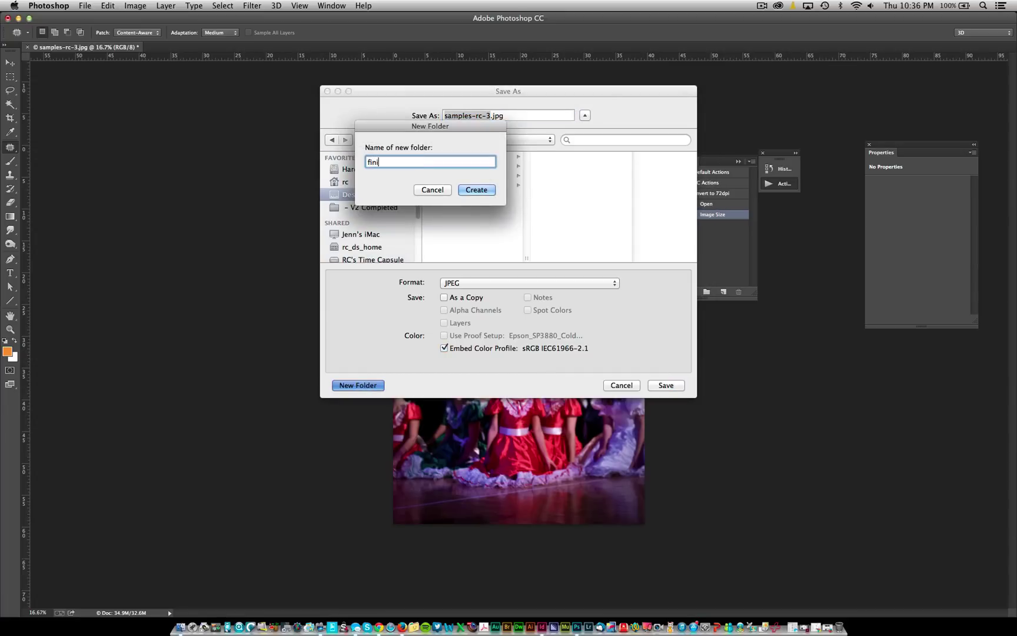
{"action": "type", "text": "shed"}
{"action": "key", "text": "Return"}
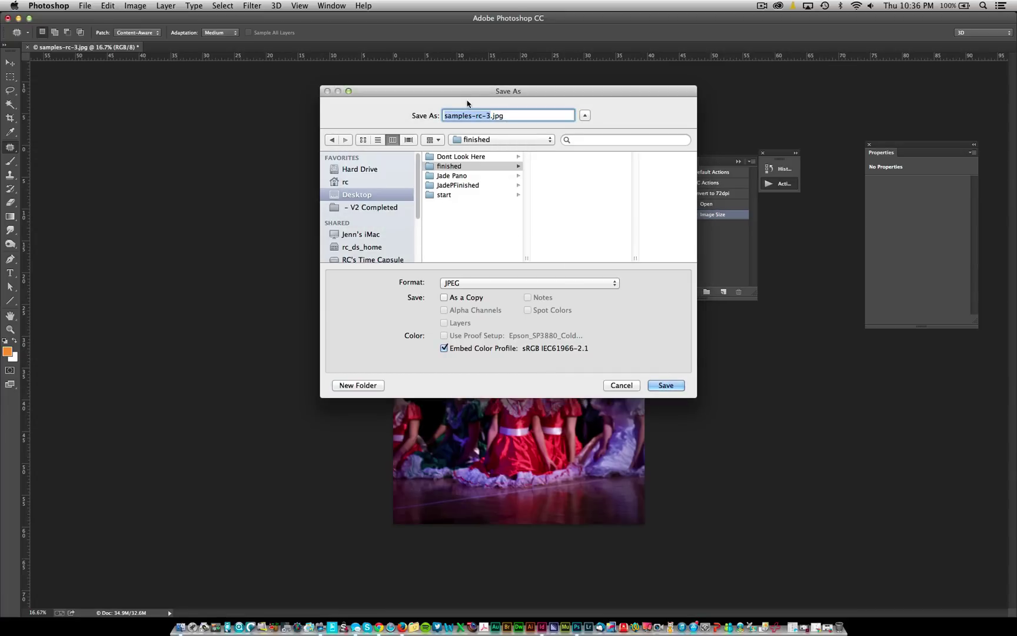
{"action": "left_click", "coordinate": [665, 385]}
{"action": "left_click_drag", "start_coordinate": [512, 293], "coordinate": [493, 293]}
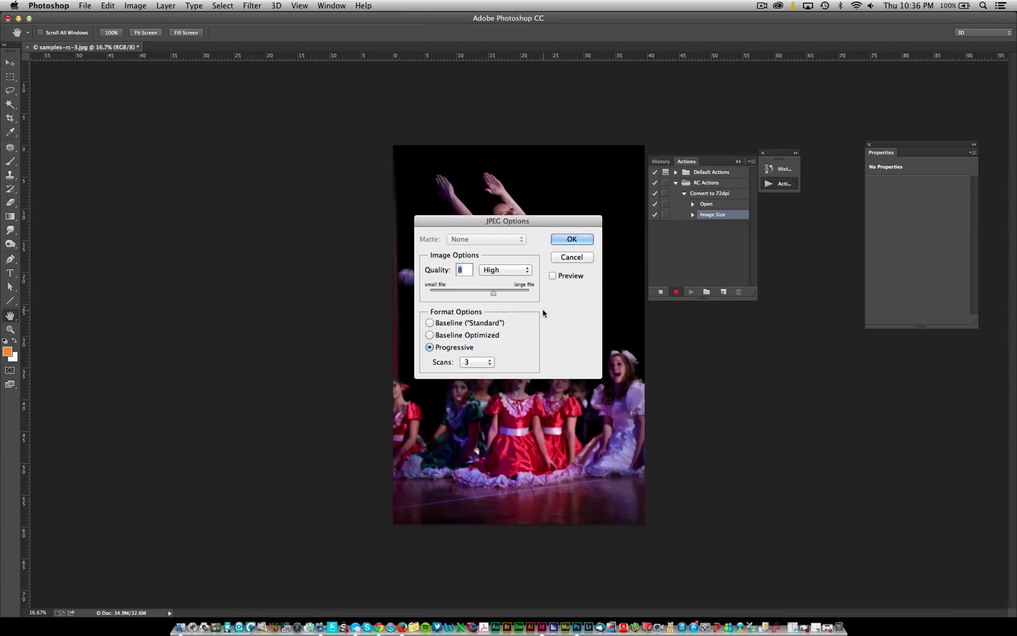
{"action": "left_click", "coordinate": [489, 292]}
{"action": "left_click", "coordinate": [571, 239]}
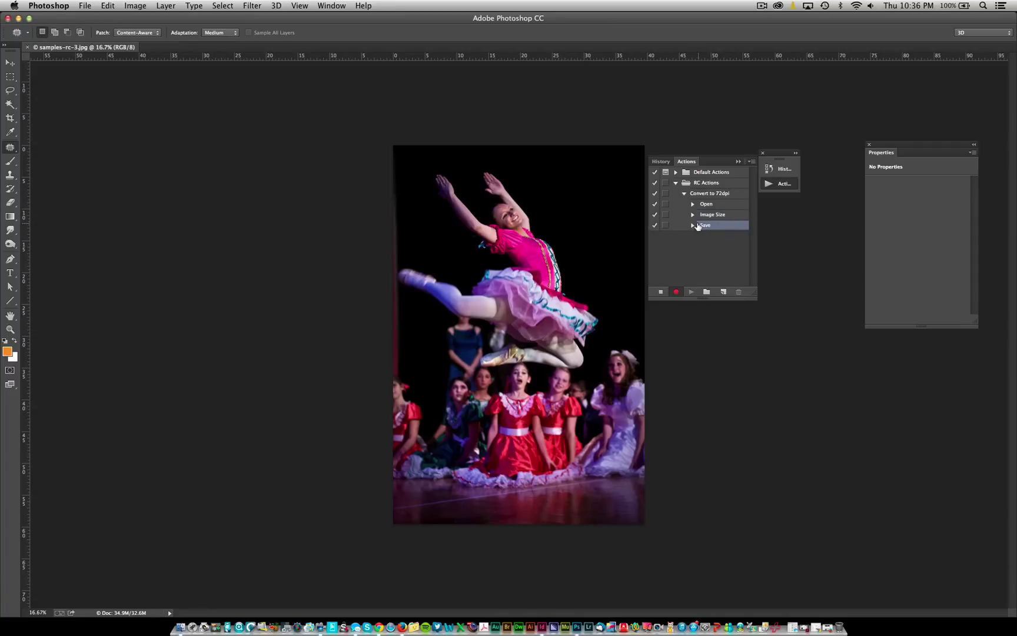
- Close the document and stop recording the Convert to 72dpi action
{"action": "left_click", "coordinate": [86, 6]}
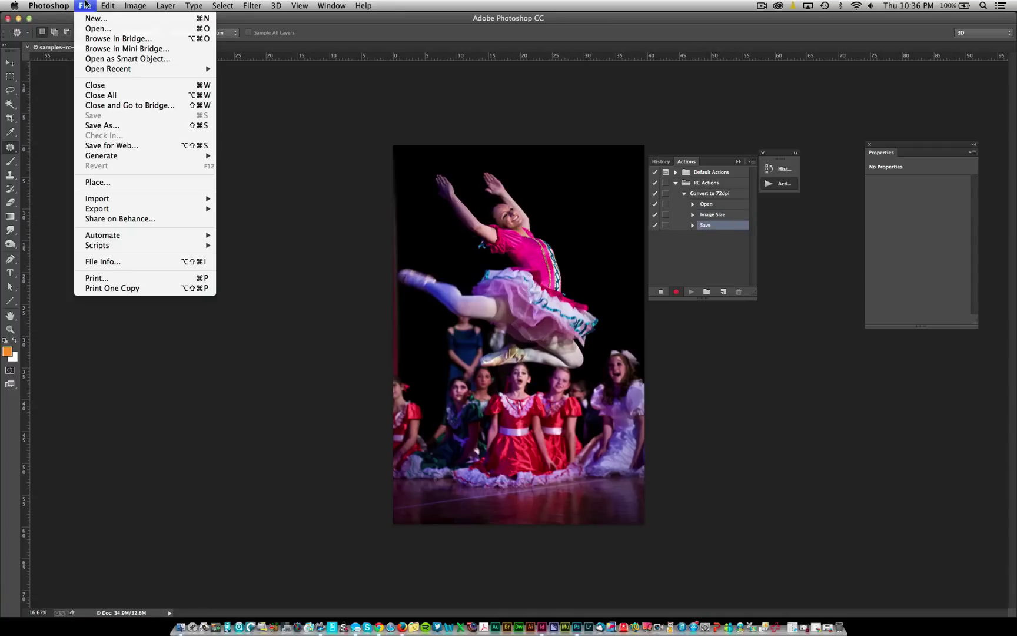
{"action": "left_click", "coordinate": [94, 85]}
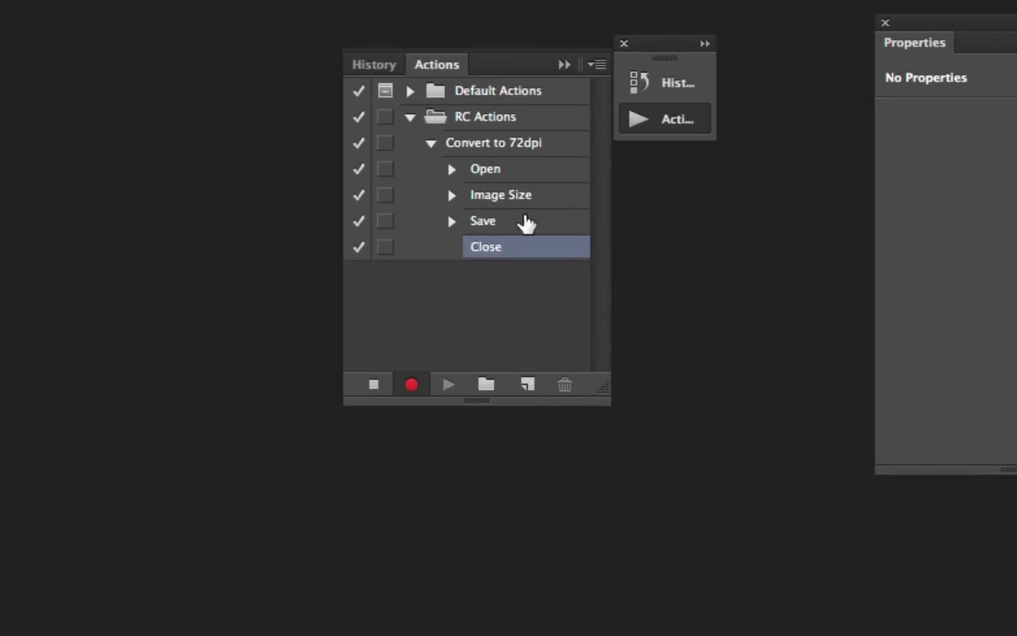
{"action": "left_click", "coordinate": [376, 385]}
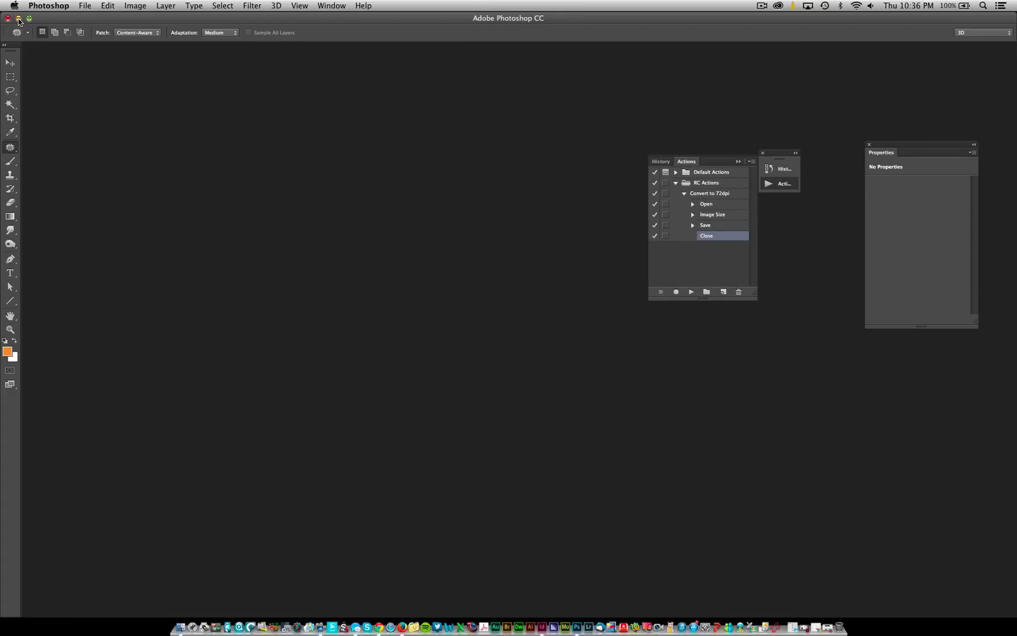
- Compare the saved samples-rc-3.jpg in finished with the original in start
{"action": "left_click", "coordinate": [19, 22]}
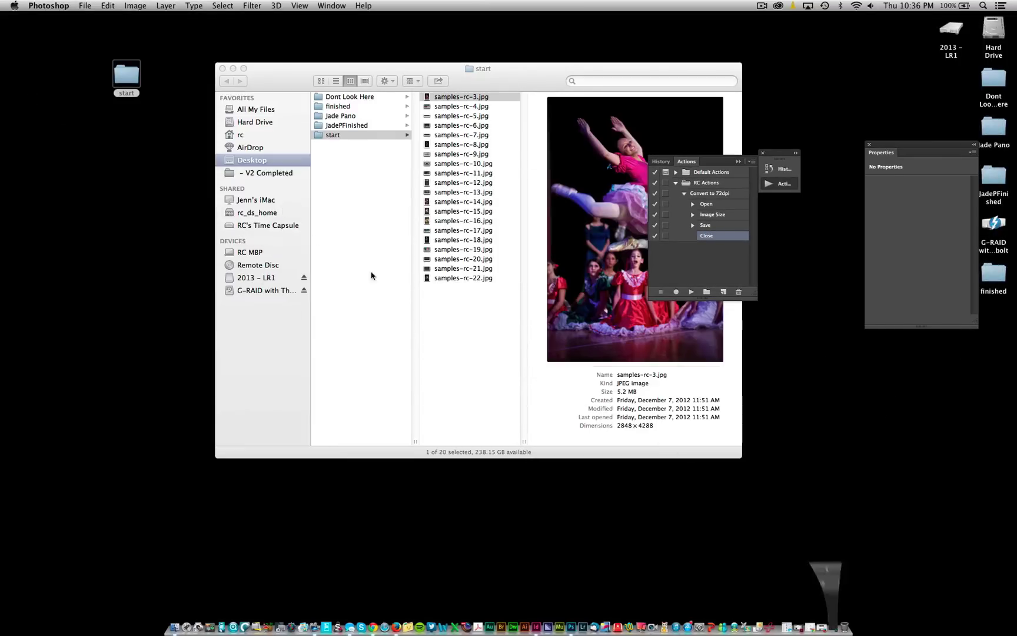
{"action": "left_click", "coordinate": [347, 164]}
{"action": "left_click", "coordinate": [338, 108]}
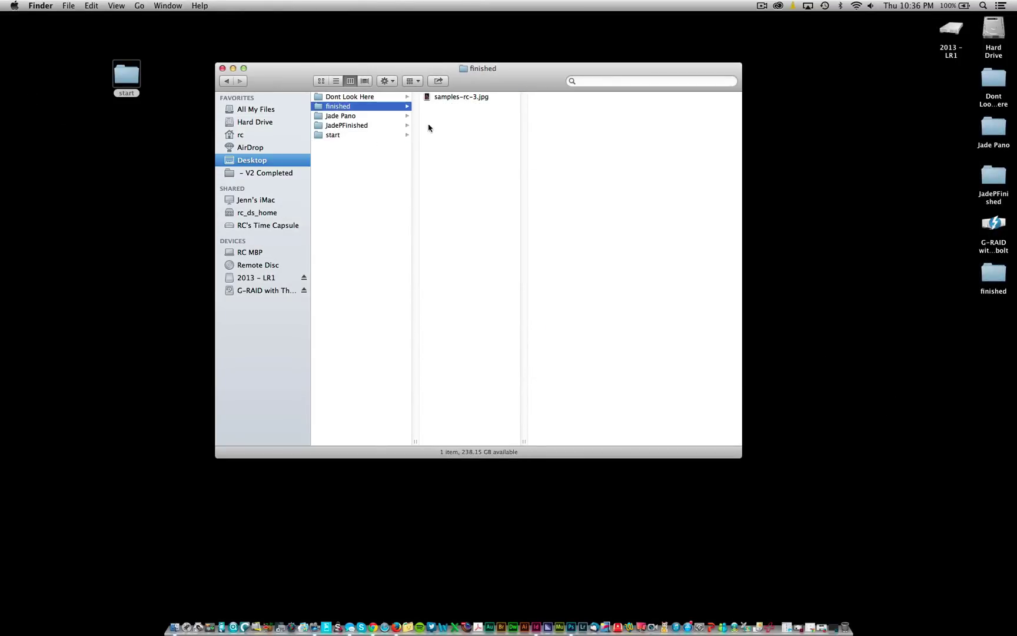
{"action": "left_click", "coordinate": [481, 98]}
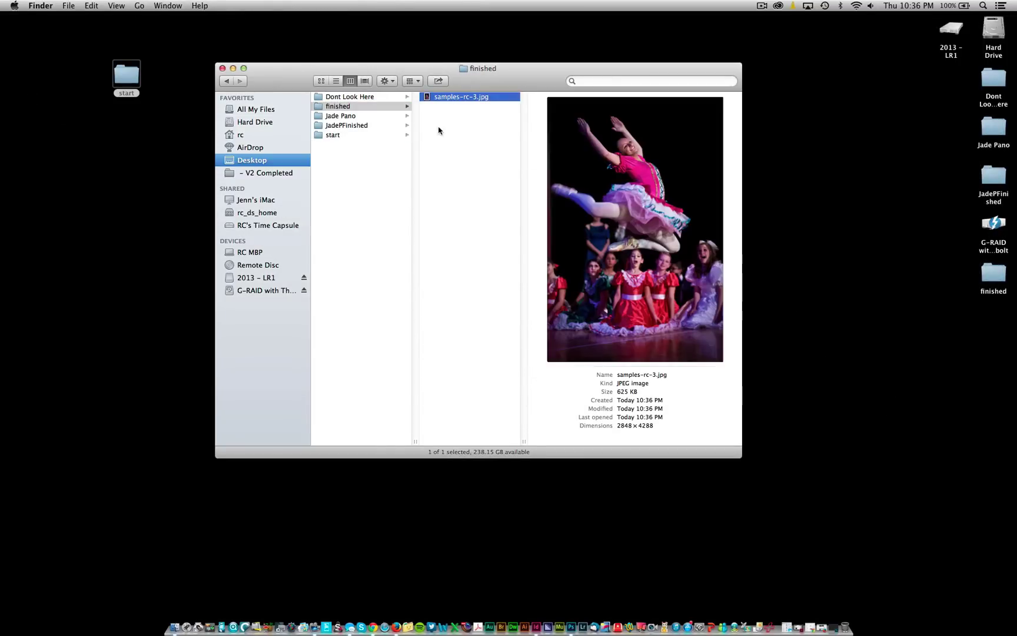
{"action": "left_click", "coordinate": [352, 135]}
{"action": "left_click", "coordinate": [485, 96]}
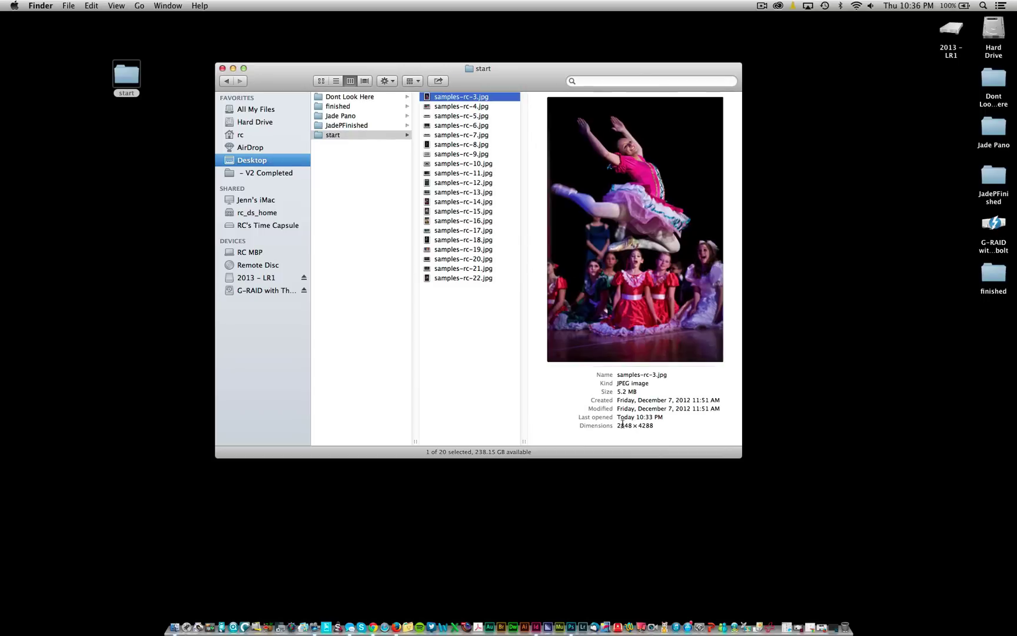
{"action": "left_click", "coordinate": [347, 107]}
{"action": "left_click", "coordinate": [472, 98]}
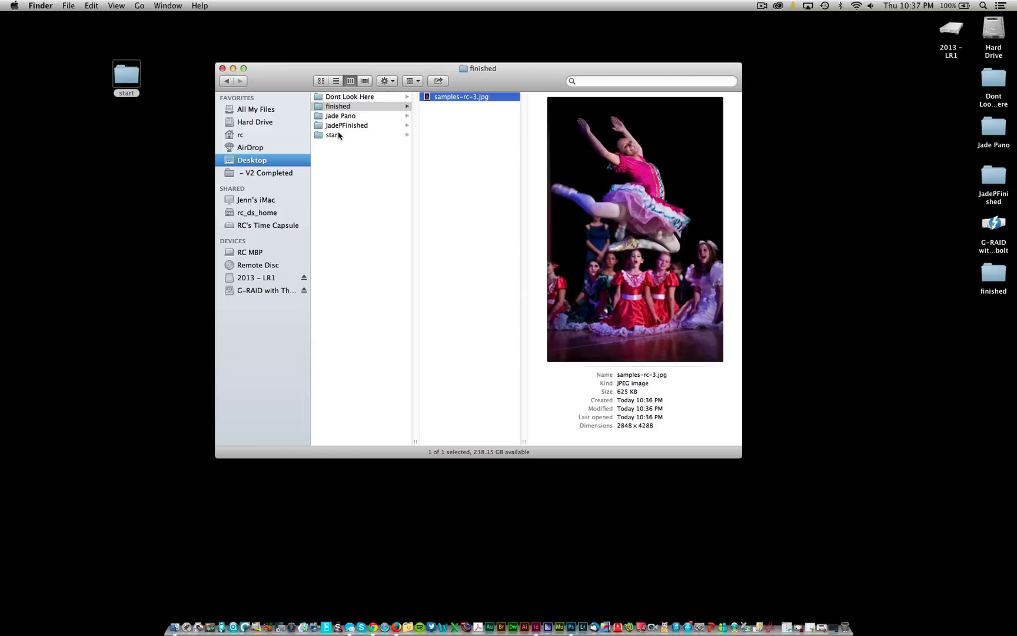
- Move the test samples-rc-3.jpg in finished to the Trash and confirm the folder is empty
{"action": "left_click", "coordinate": [462, 144]}
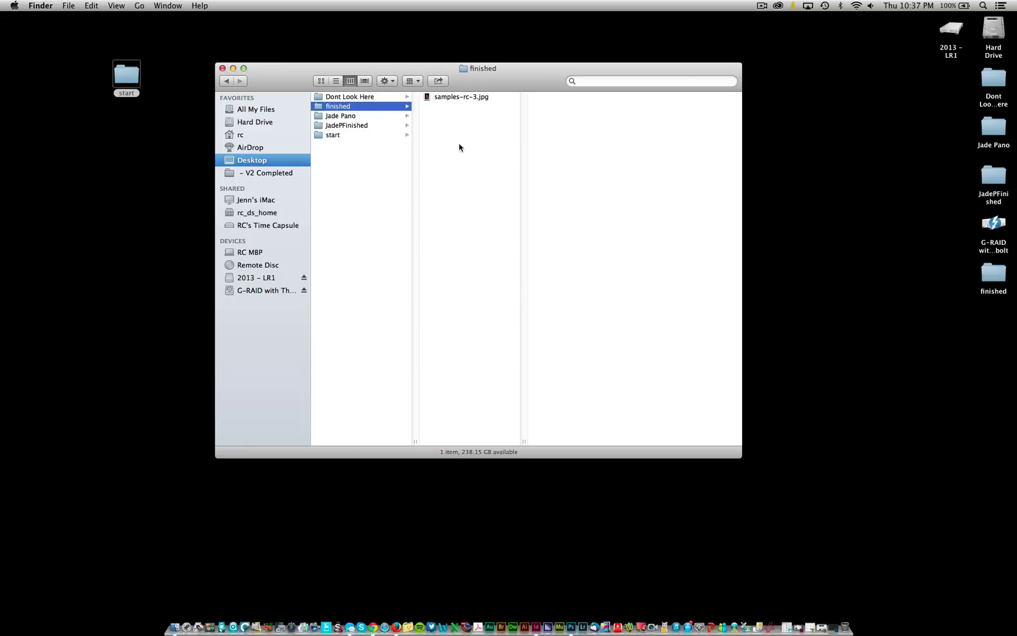
{"action": "key", "text": "Right"}
{"action": "key", "text": "super+BackSpace"}
{"action": "left_click", "coordinate": [347, 135]}
{"action": "left_click", "coordinate": [486, 97]}
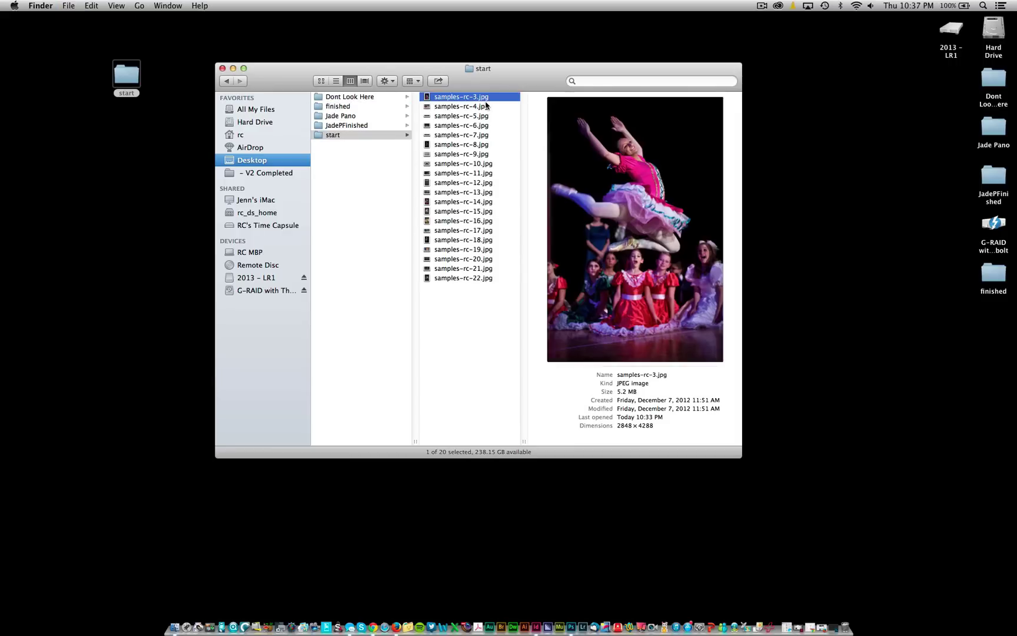
{"action": "left_click", "coordinate": [358, 108]}
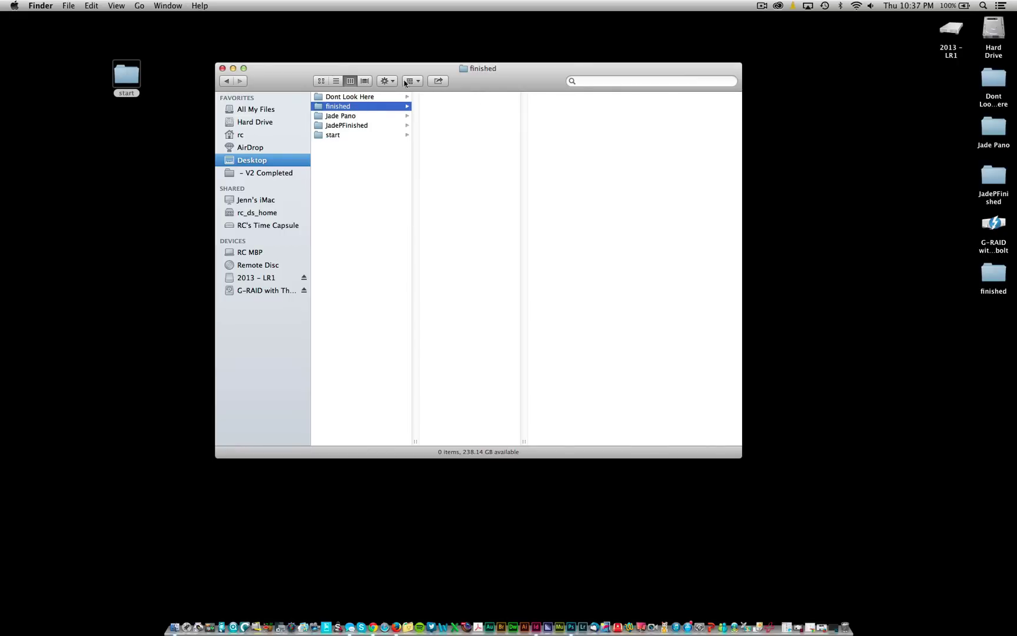
- Close the Finder folder window and return to Adobe Photoshop CC
{"action": "left_click", "coordinate": [222, 69]}
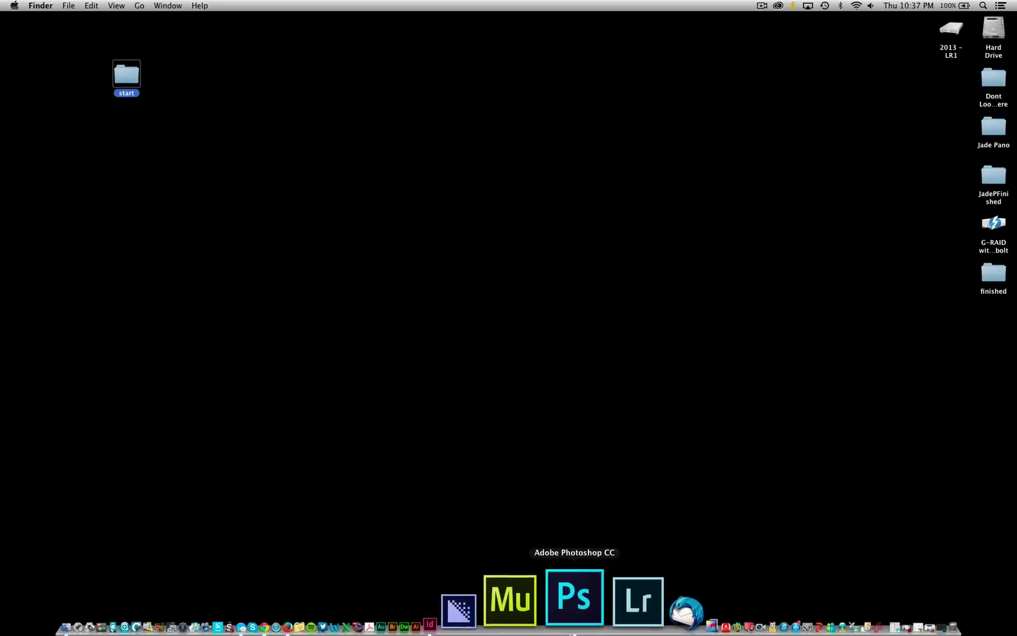
{"action": "left_click", "coordinate": [565, 597]}
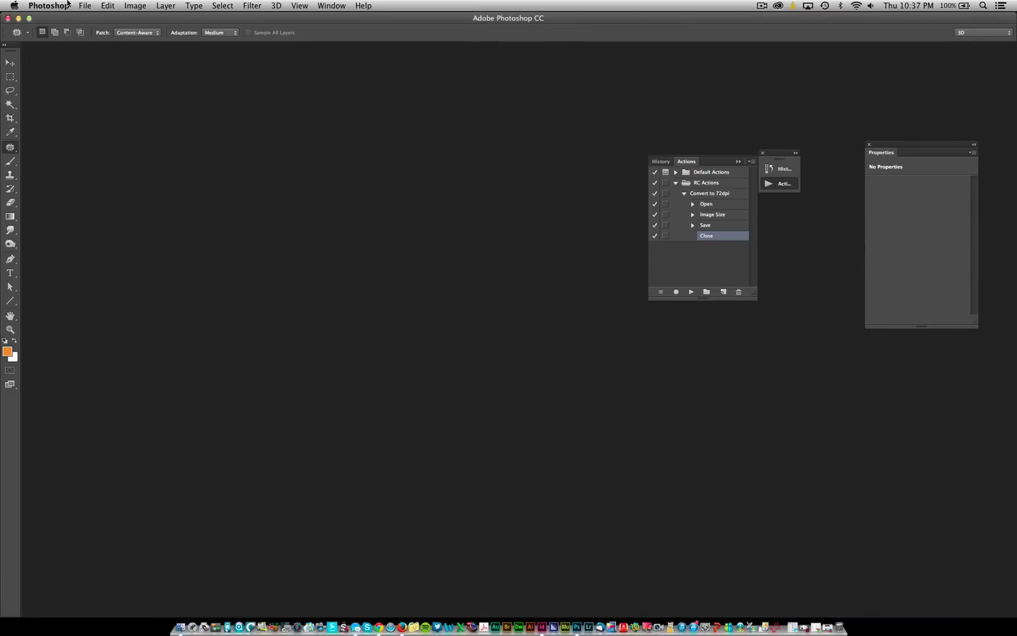
- Open File > Automate > Batch and move the Batch dialog toward the upper left
{"action": "left_click", "coordinate": [84, 6]}
{"action": "mouse_move", "coordinate": [183, 235]}
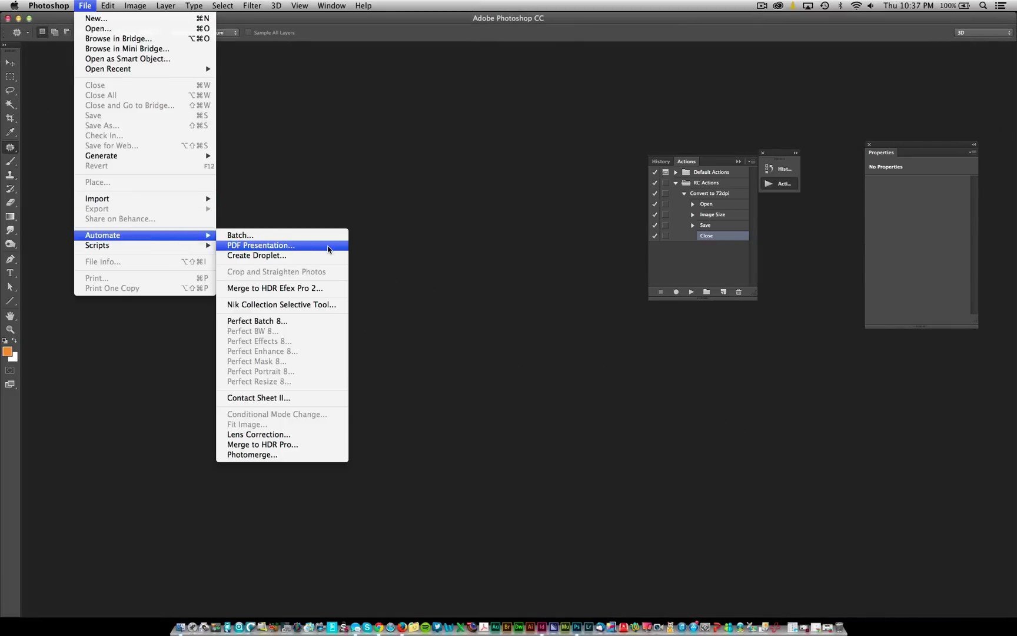
{"action": "left_click", "coordinate": [333, 236]}
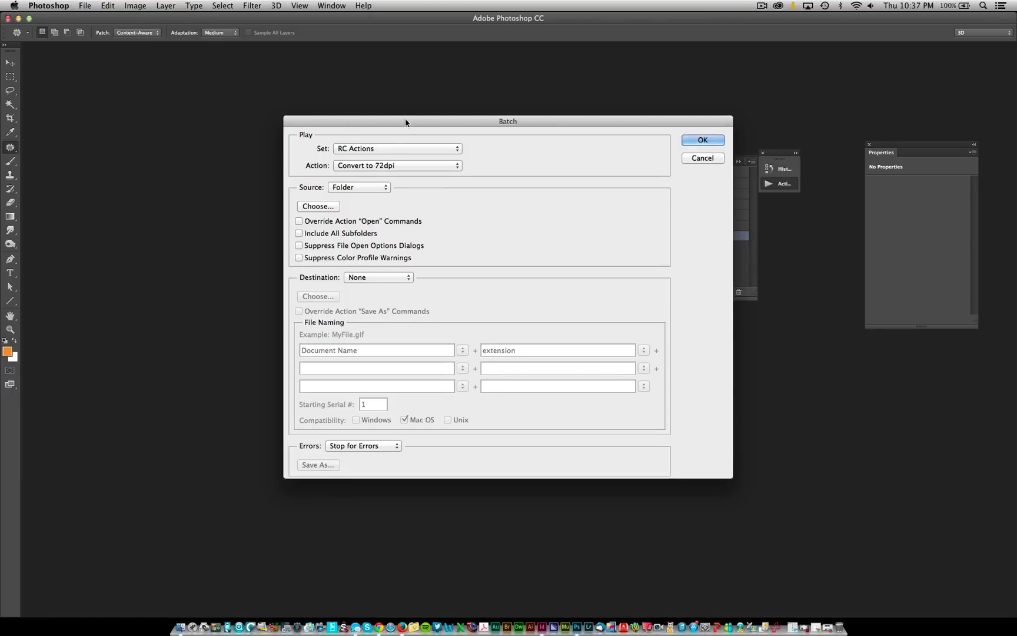
{"action": "left_click_drag", "start_coordinate": [404, 121], "coordinate": [278, 93]}
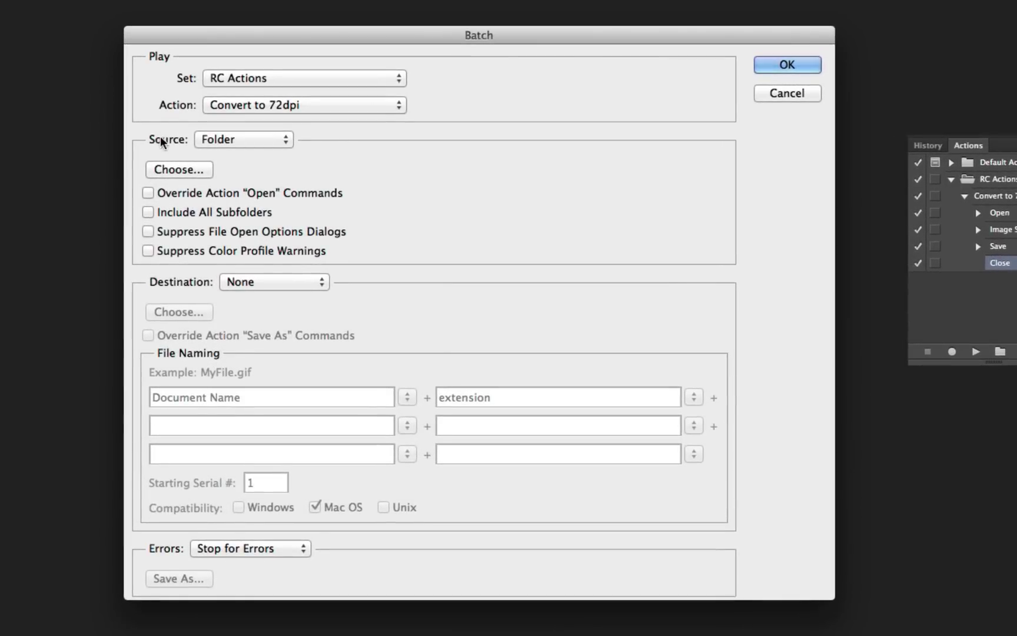
- Set the batch source folder to the Desktop's start folder
{"action": "left_click", "coordinate": [177, 172]}
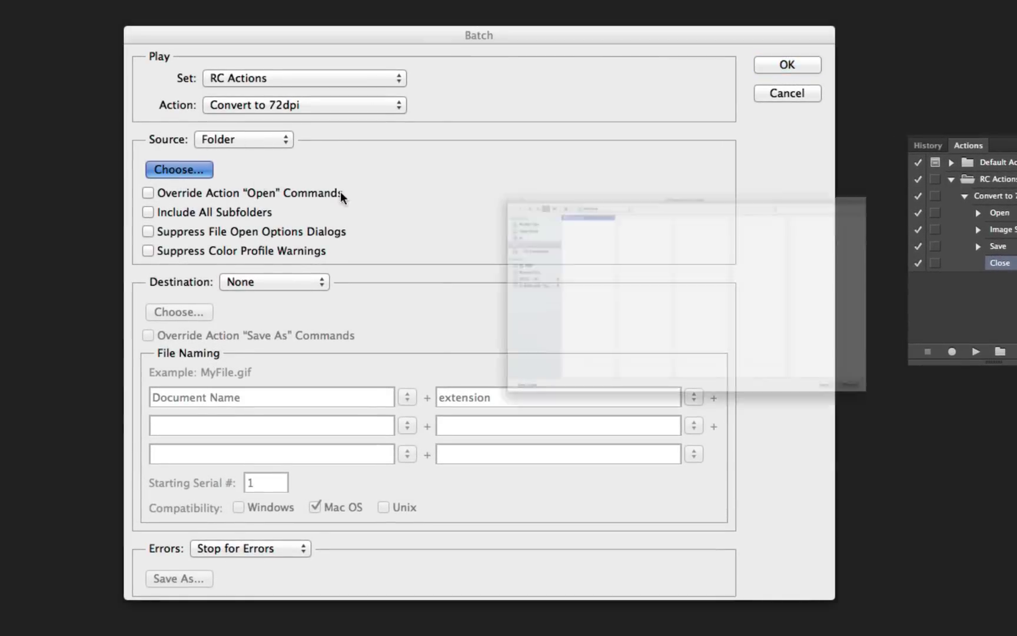
{"action": "left_click", "coordinate": [365, 125]}
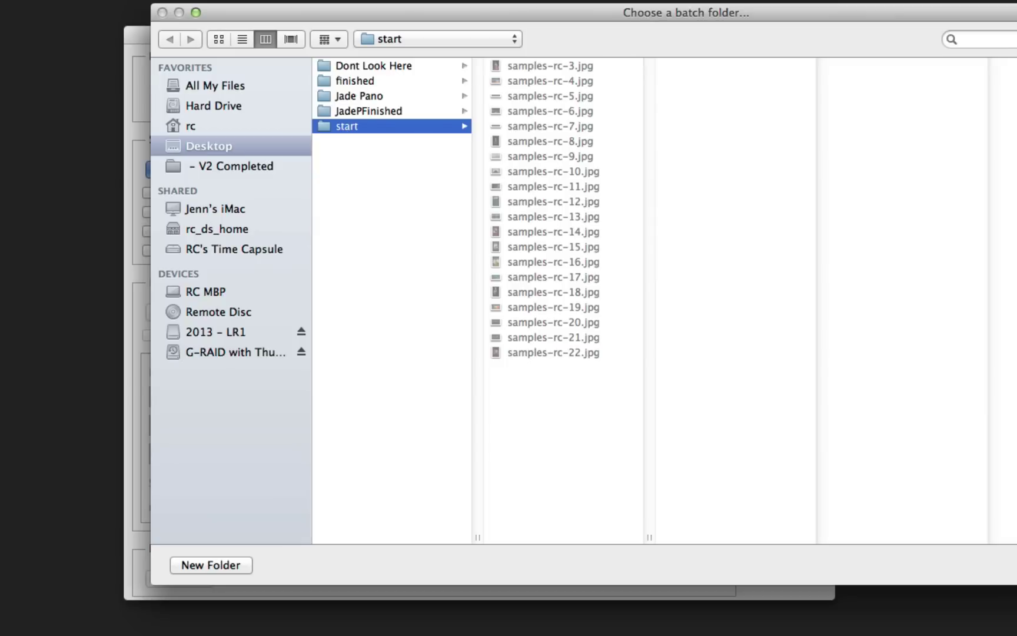
{"action": "key", "text": "Return"}
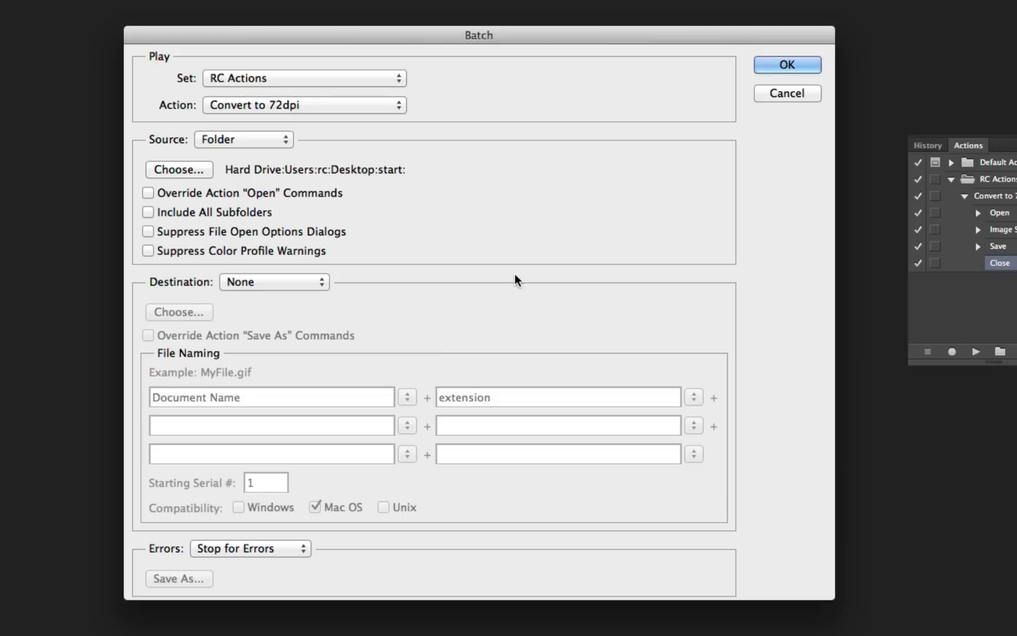
- Enable Override Action Open Commands, Suppress File Open Options Dialogs and Suppress Color Profile Warnings
{"action": "left_click", "coordinate": [147, 193]}
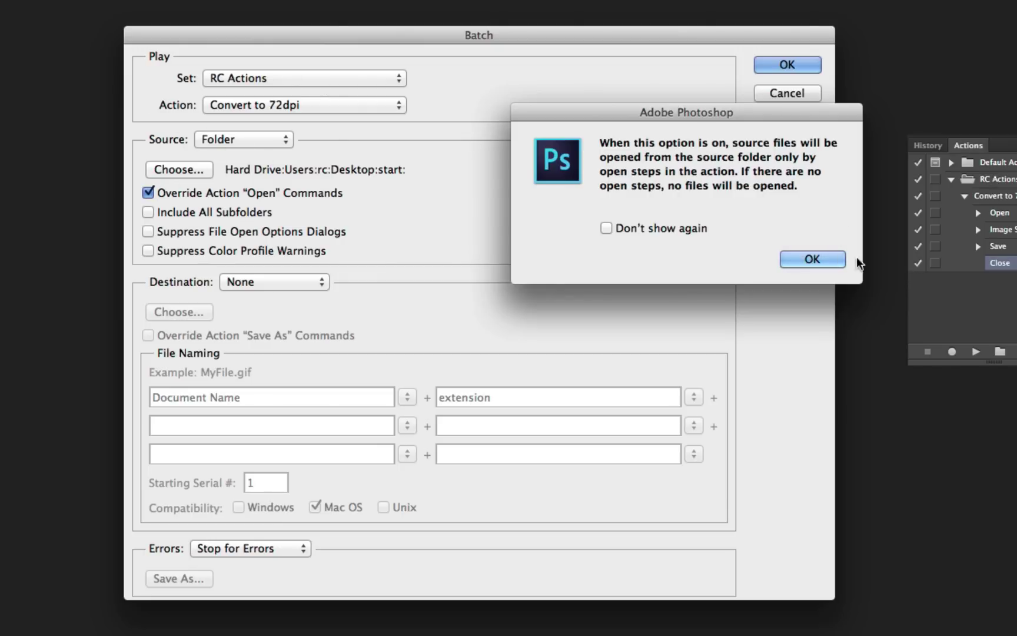
{"action": "left_click", "coordinate": [812, 261]}
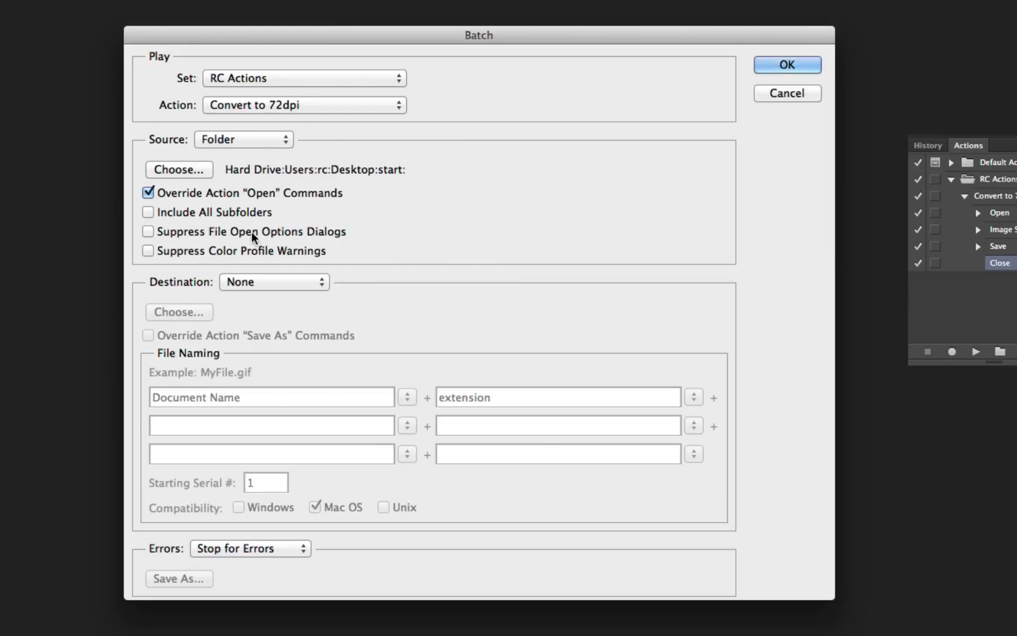
{"action": "left_click", "coordinate": [297, 235]}
{"action": "left_click", "coordinate": [166, 253]}
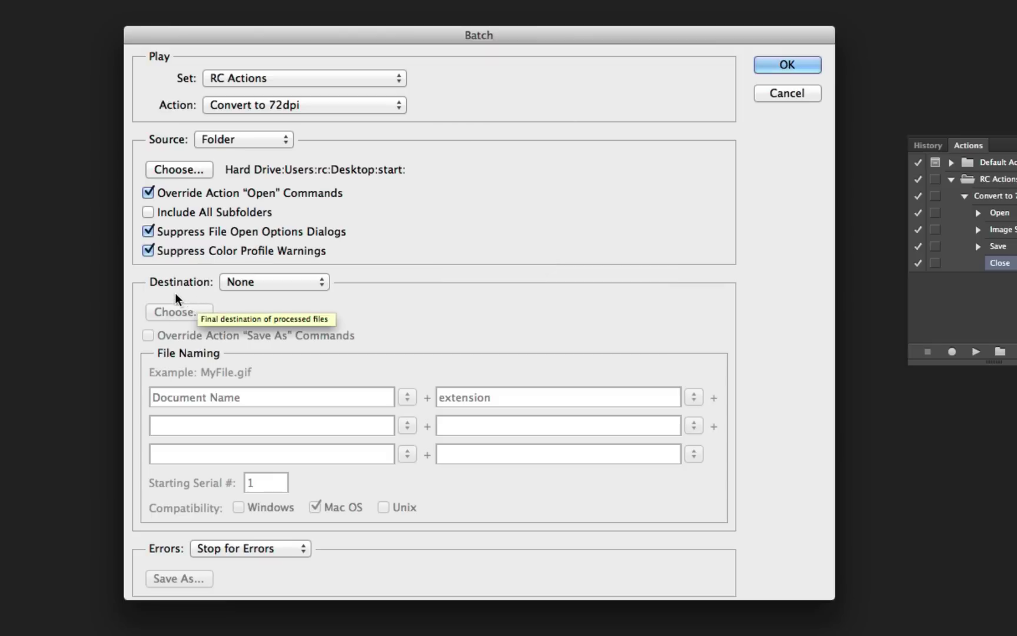
- Set the batch destination to the Desktop's finished folder, overriding the action's Save As commands
{"action": "left_click", "coordinate": [288, 285]}
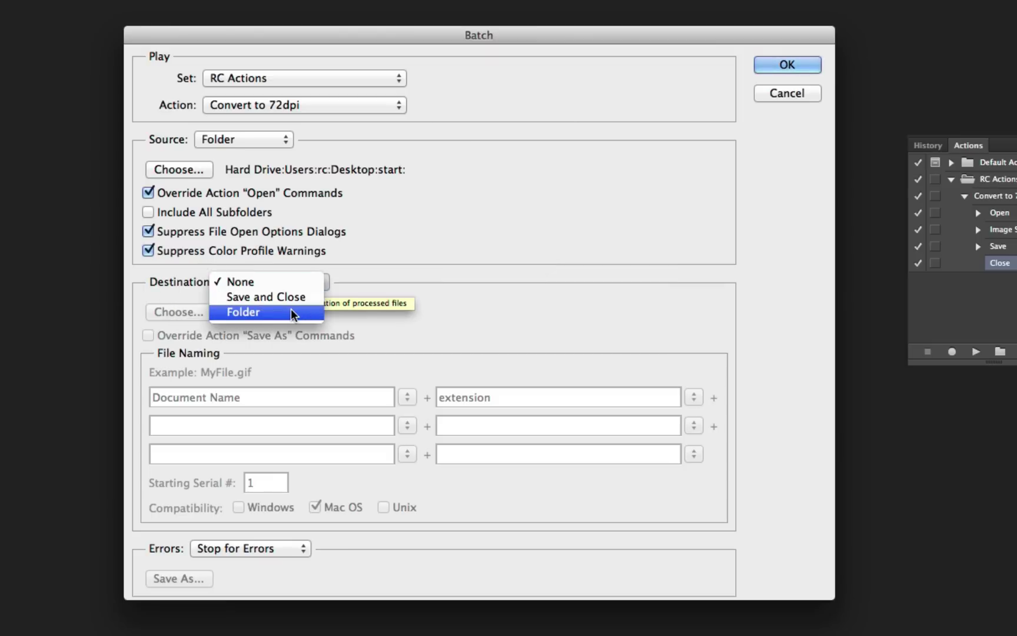
{"action": "left_click", "coordinate": [291, 313]}
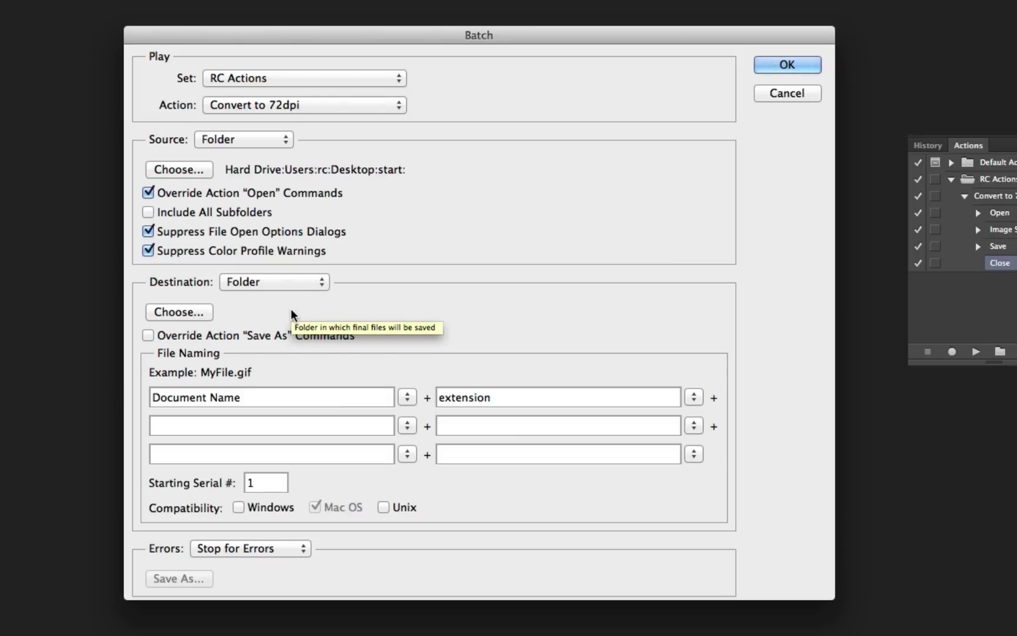
{"action": "left_click", "coordinate": [206, 311]}
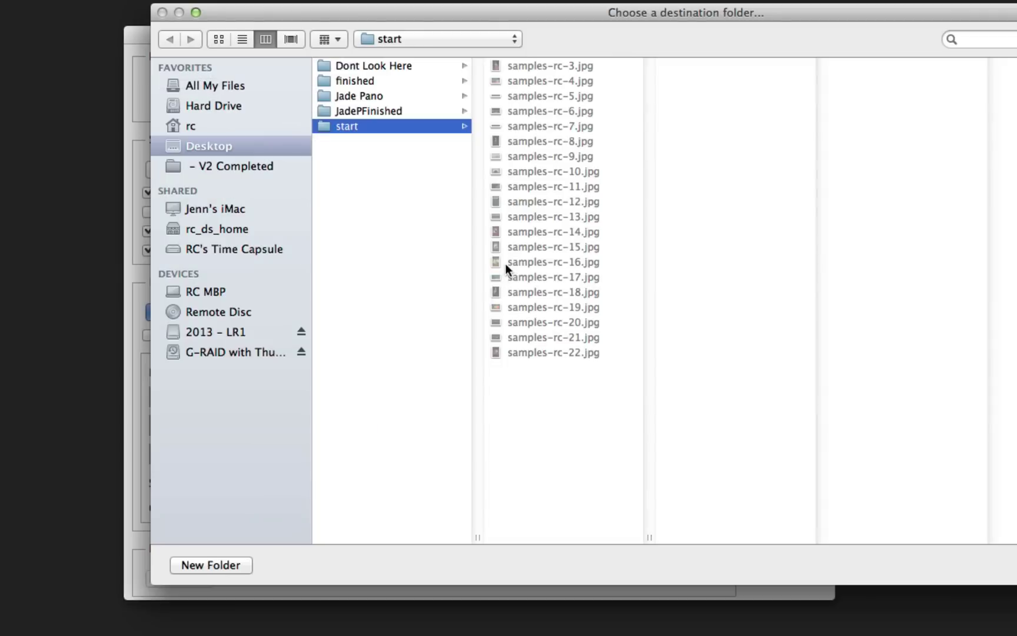
{"action": "left_click", "coordinate": [350, 82]}
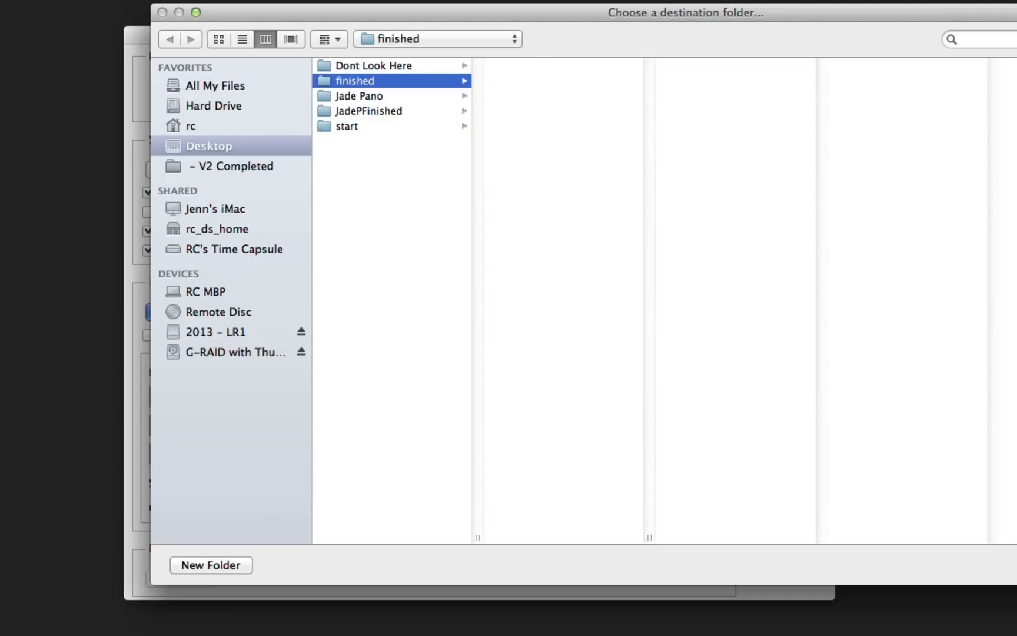
{"action": "key", "text": "Return"}
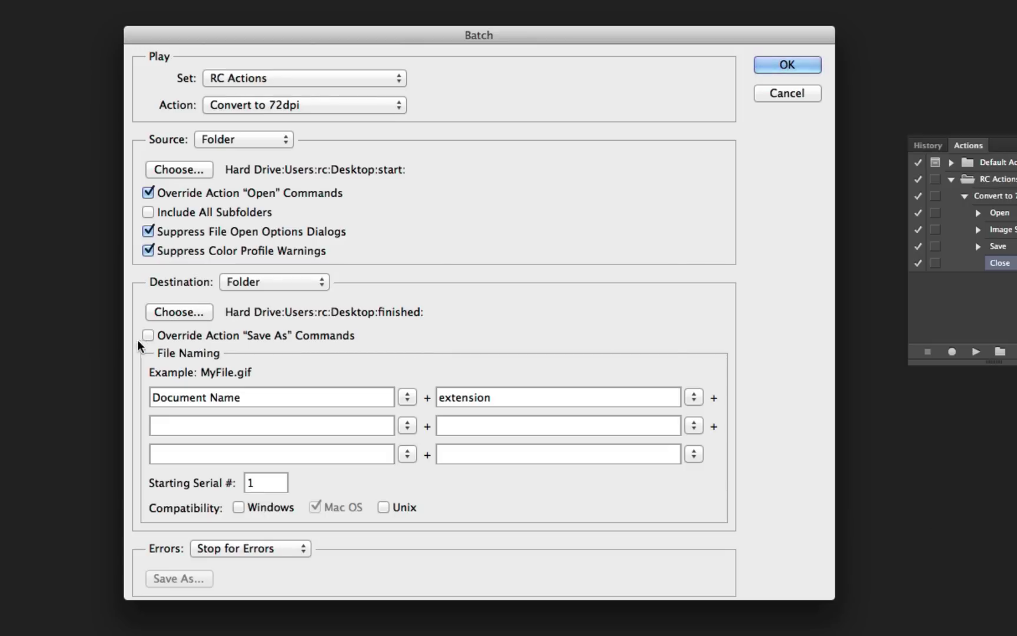
{"action": "left_click", "coordinate": [186, 335]}
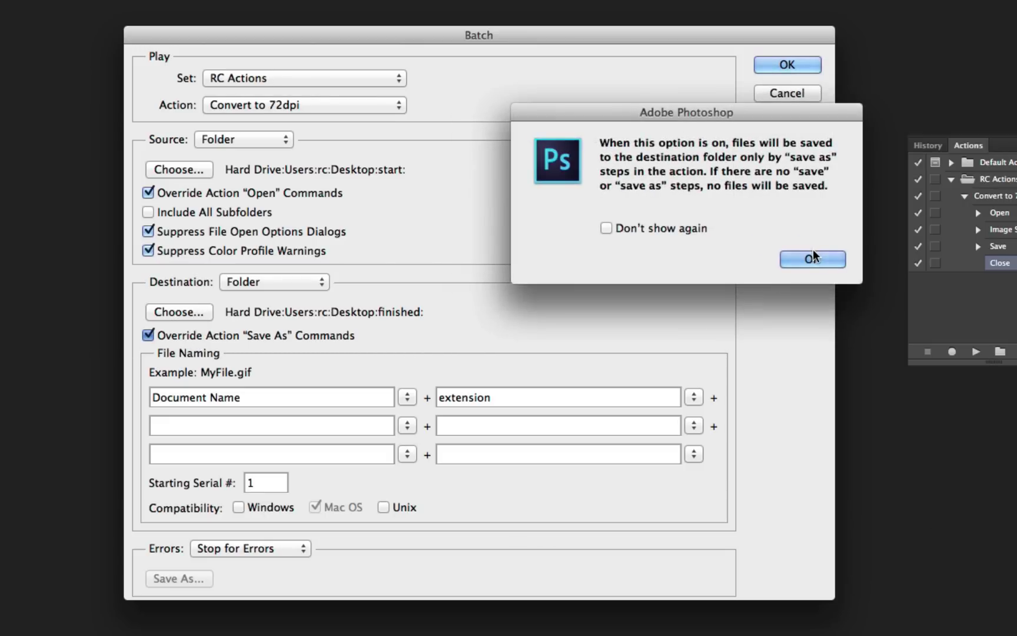
{"action": "left_click", "coordinate": [818, 258]}
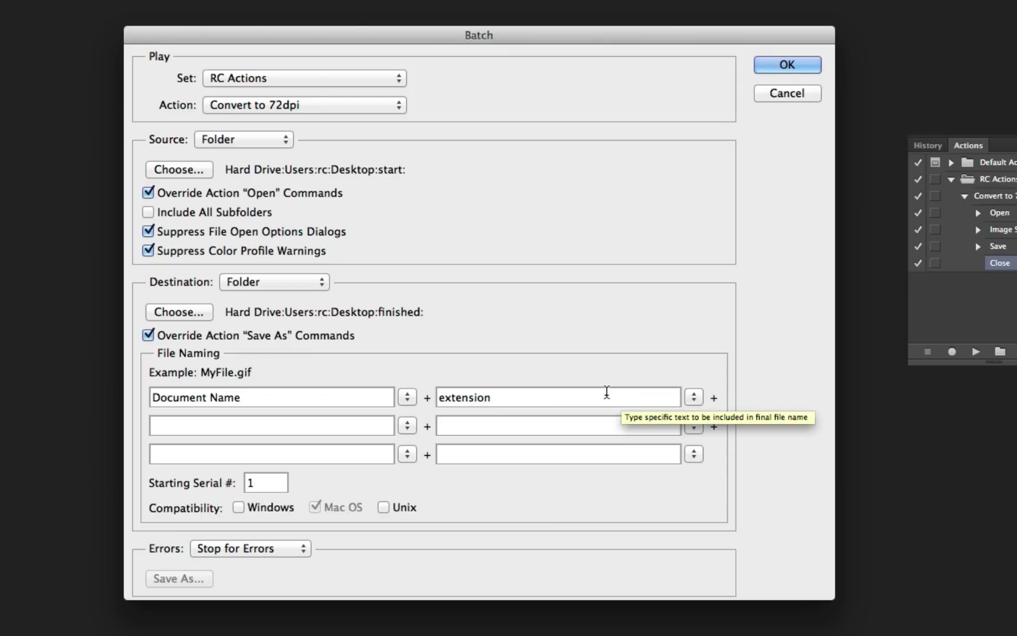
- Change the file naming to Document Name + _web + extension, giving MyFile_web.gif
{"action": "left_click", "coordinate": [693, 398]}
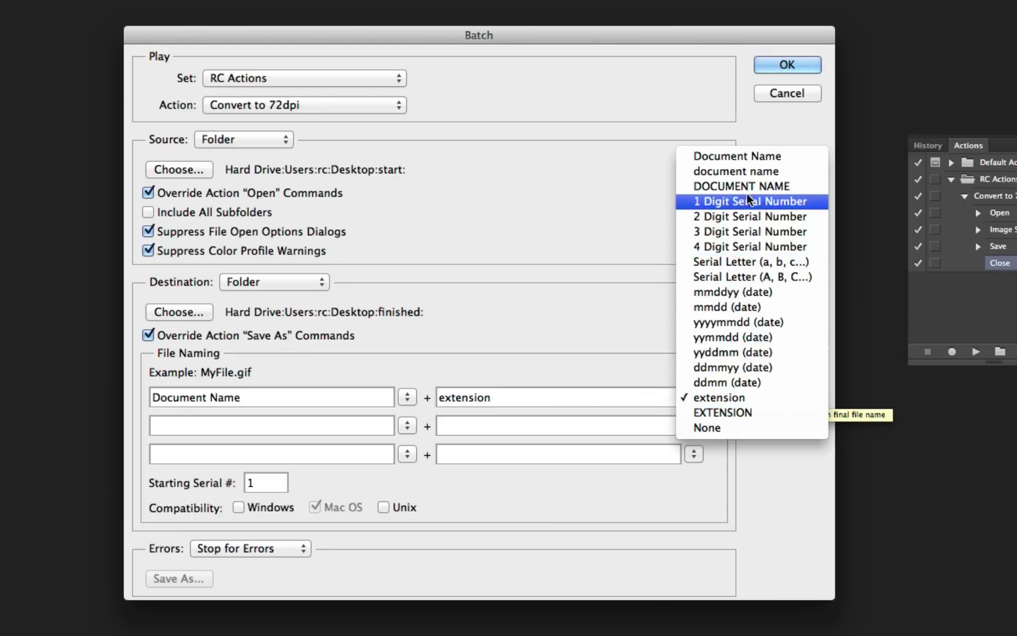
{"action": "left_click", "coordinate": [491, 399]}
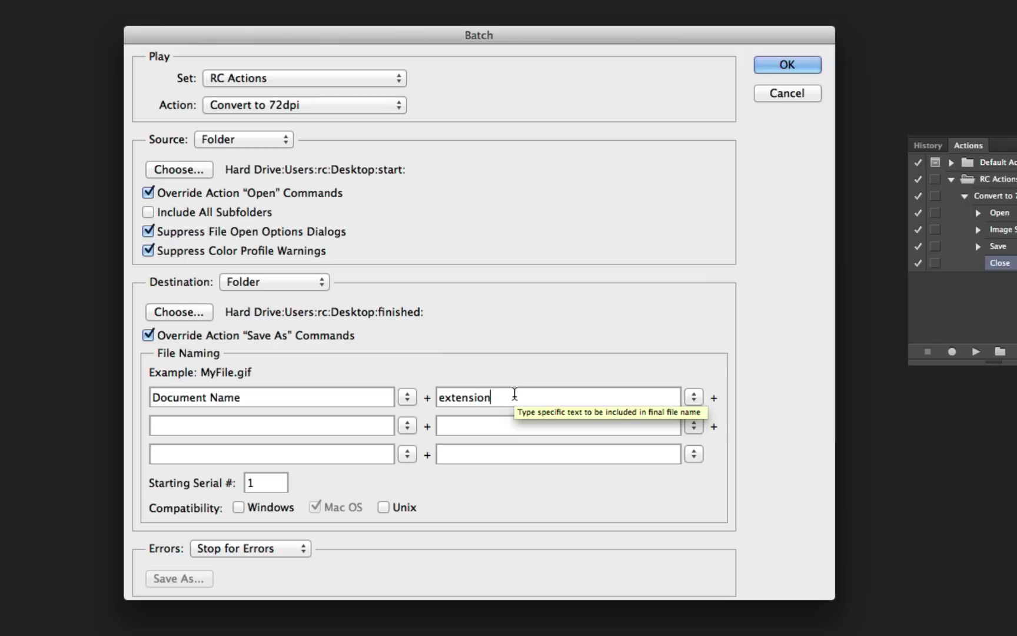
{"action": "left_click_drag", "start_coordinate": [513, 394], "coordinate": [379, 390]}
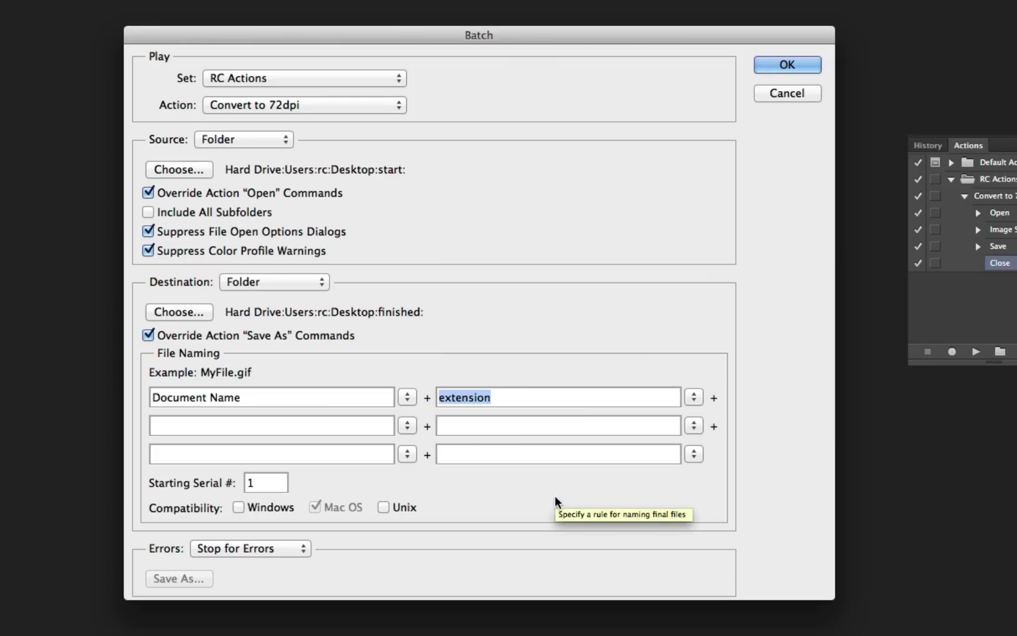
{"action": "type", "text": "_web"}
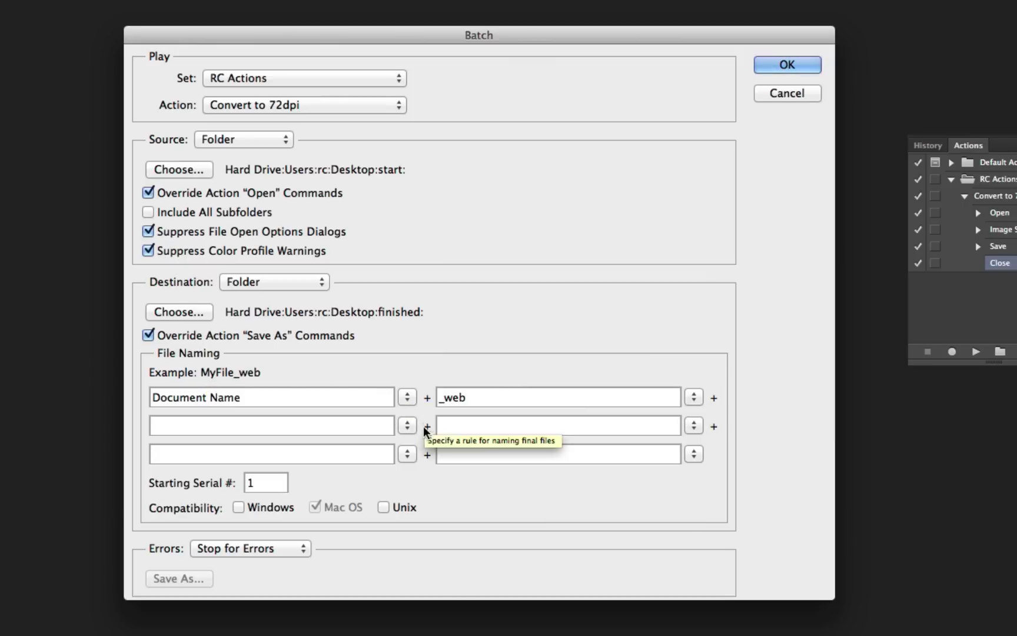
{"action": "left_click", "coordinate": [407, 426]}
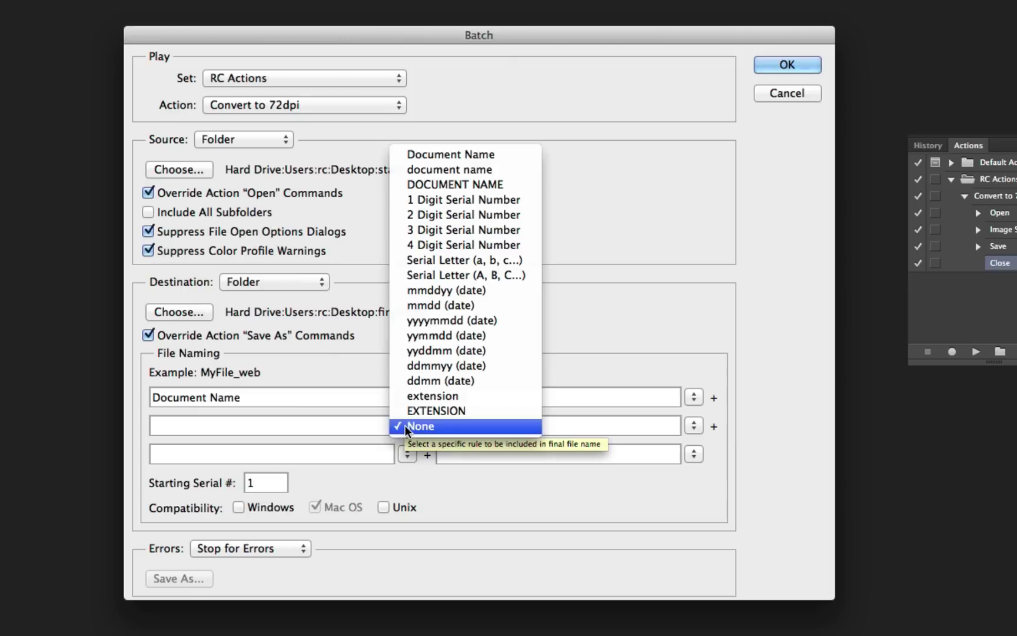
{"action": "left_click", "coordinate": [463, 395]}
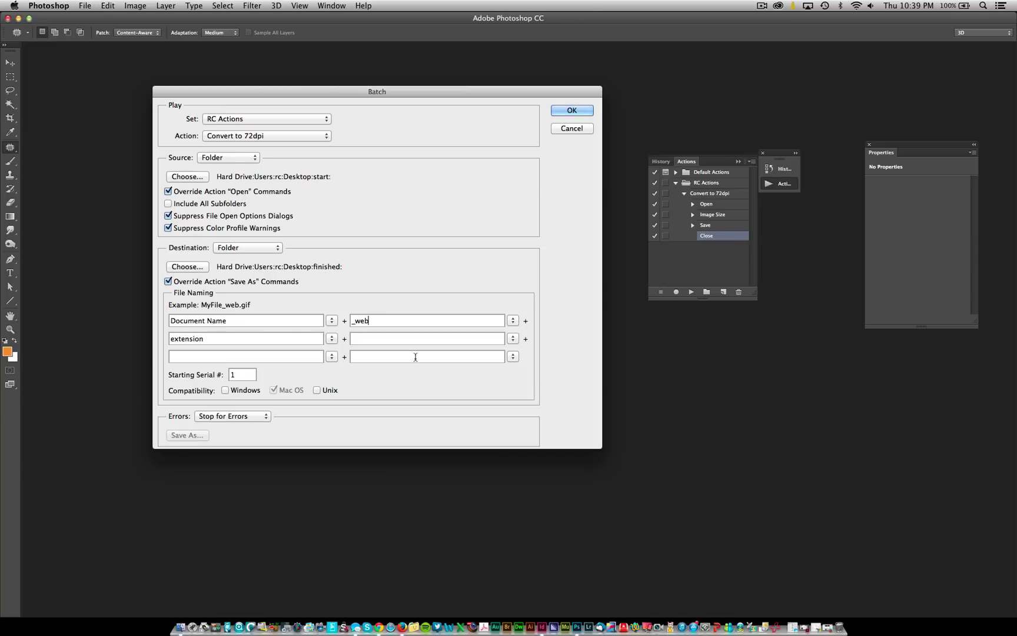
- Confirm the Batch dialog to run Convert to 72dpi on the start folder
{"action": "left_click", "coordinate": [586, 112]}
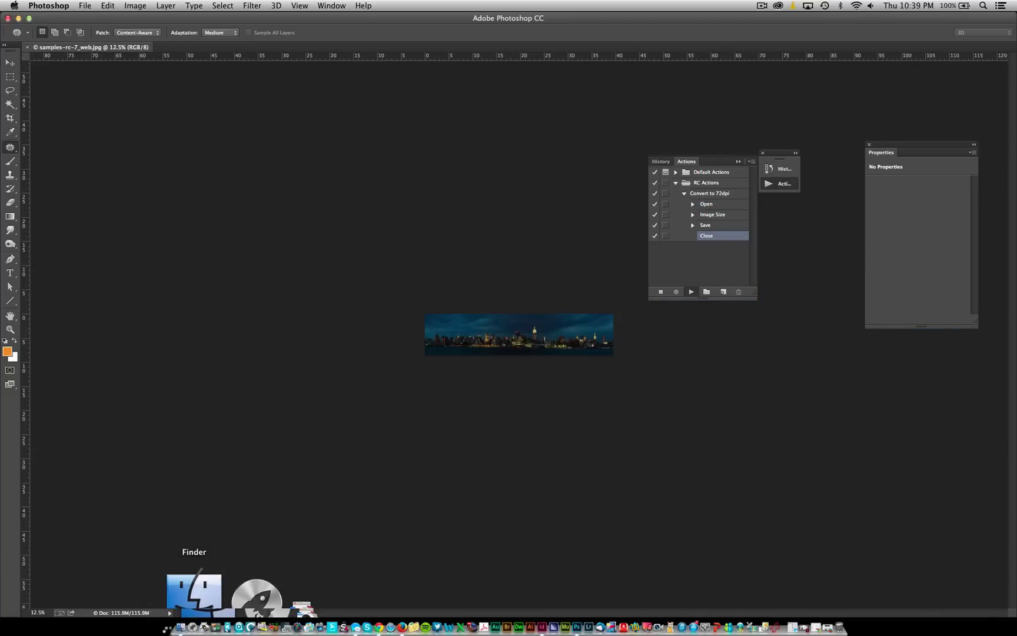
- Open the Desktop's finished folder in a Finder window
{"action": "left_click", "coordinate": [180, 631]}
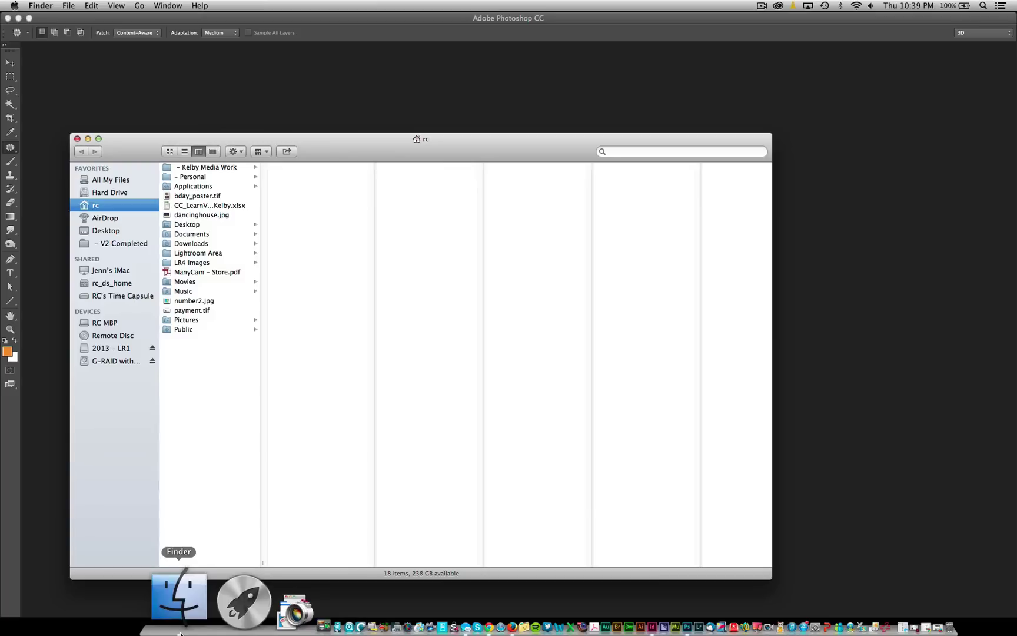
{"action": "left_click", "coordinate": [120, 231]}
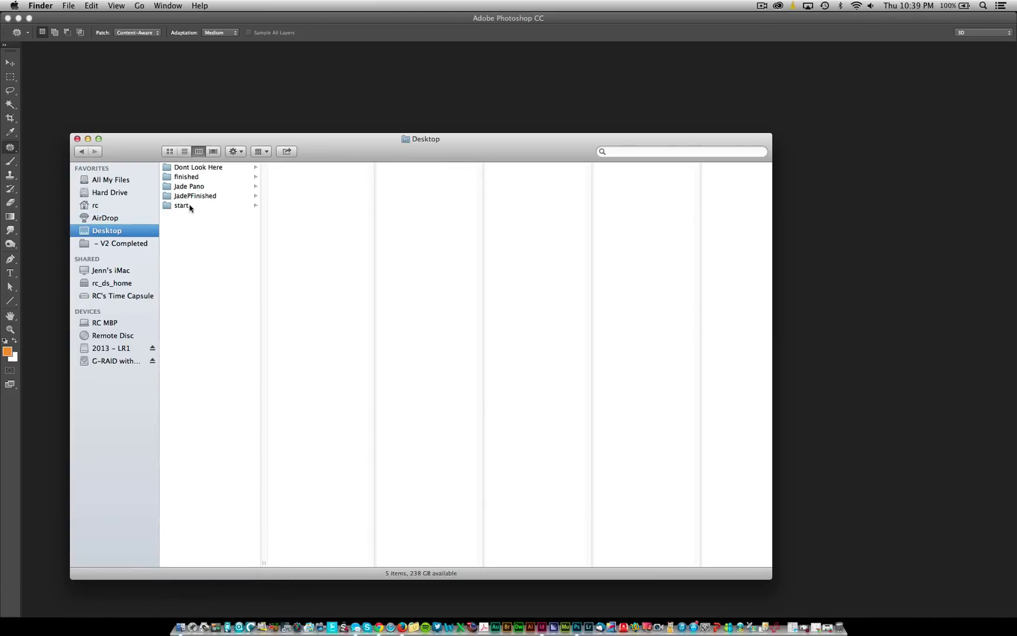
{"action": "left_click", "coordinate": [195, 177]}
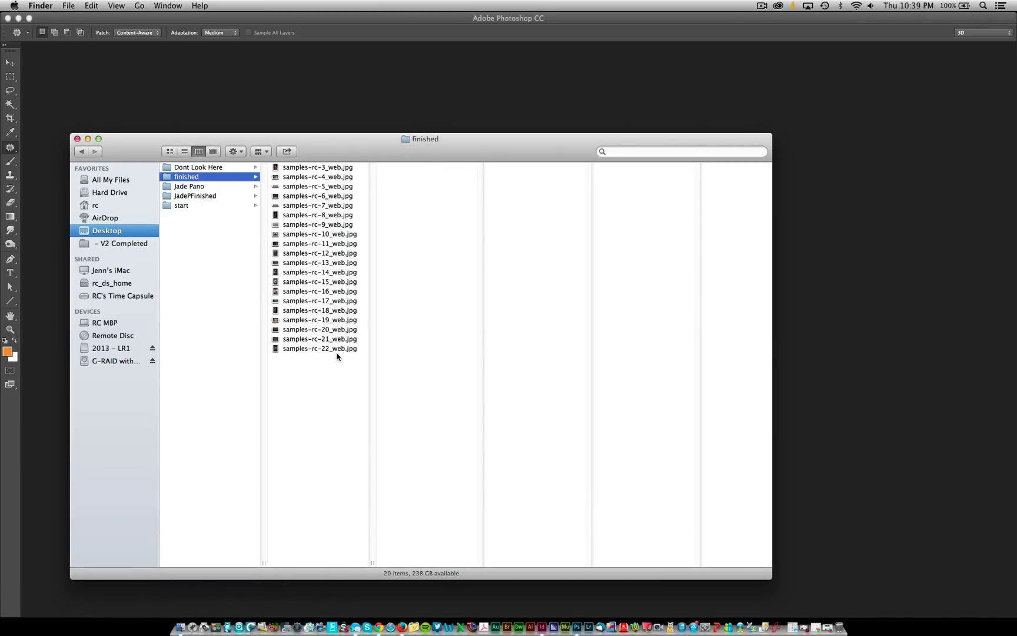
- Preview several _web JPEGs, including samples-rc-11_web.jpg, then minimize the Finder window
{"action": "left_click", "coordinate": [339, 321]}
{"action": "left_click", "coordinate": [340, 282]}
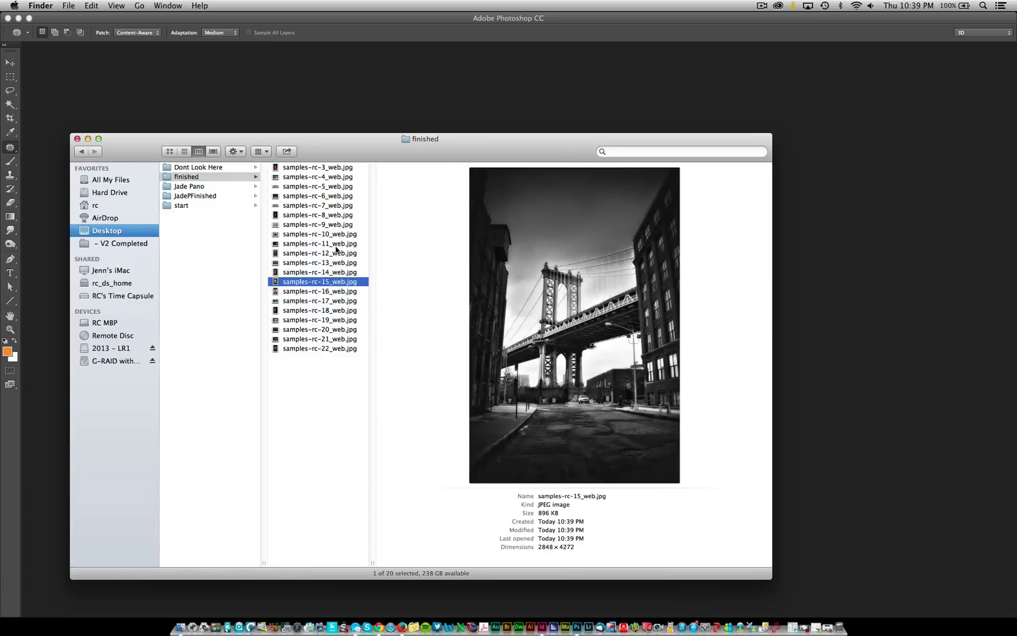
{"action": "left_click", "coordinate": [332, 244]}
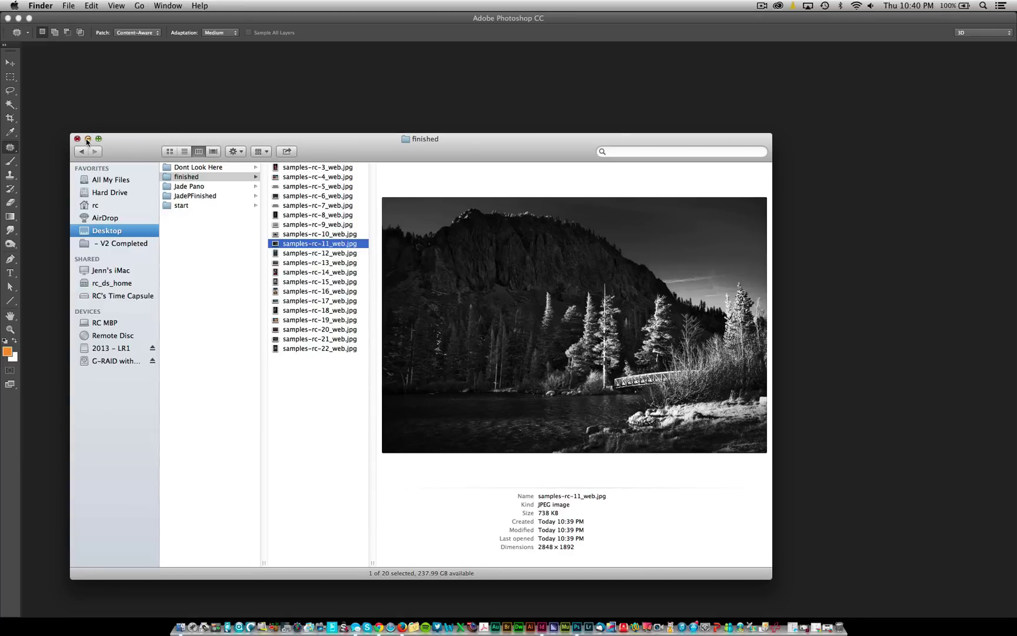
{"action": "left_click", "coordinate": [87, 140]}
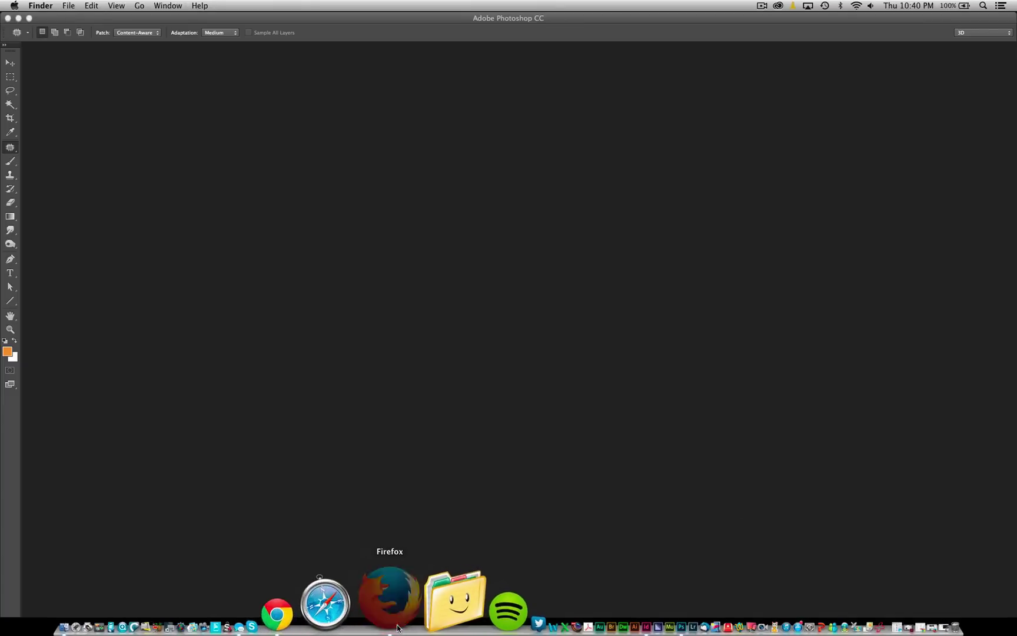
- Bring Firefox forward and step through the KelbyOne, Facebook and Google+ tabs
{"action": "left_click", "coordinate": [397, 627]}
{"action": "left_click", "coordinate": [197, 31]}
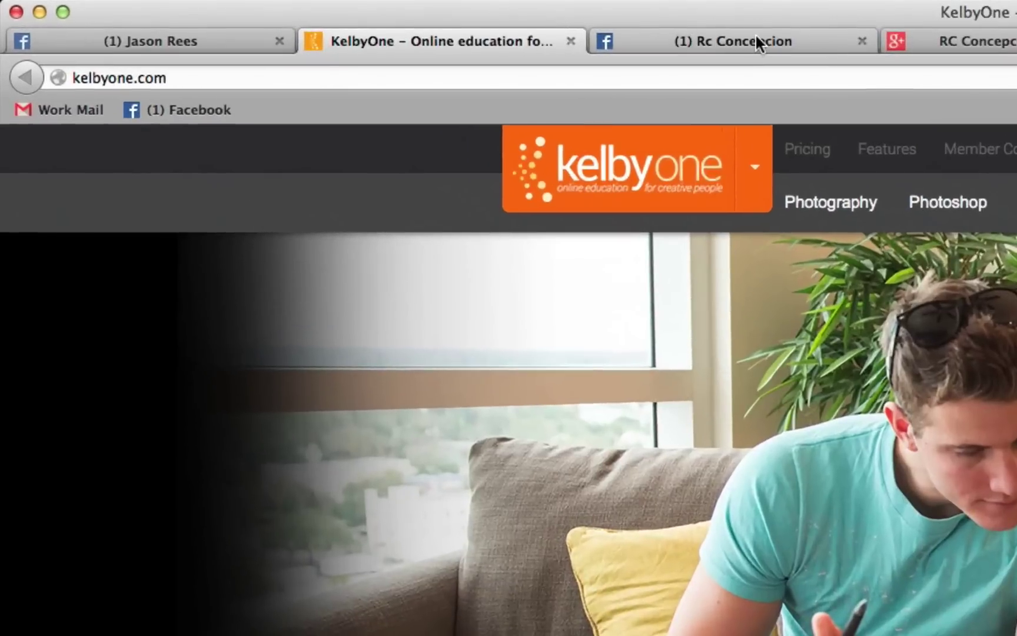
{"action": "left_click", "coordinate": [343, 31]}
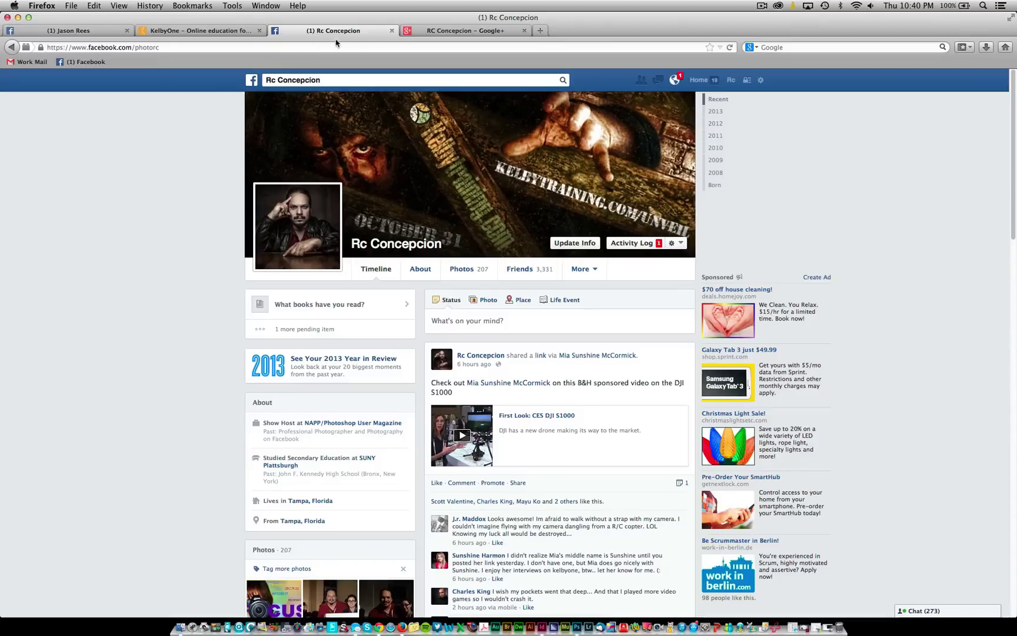
{"action": "left_click", "coordinate": [465, 31]}
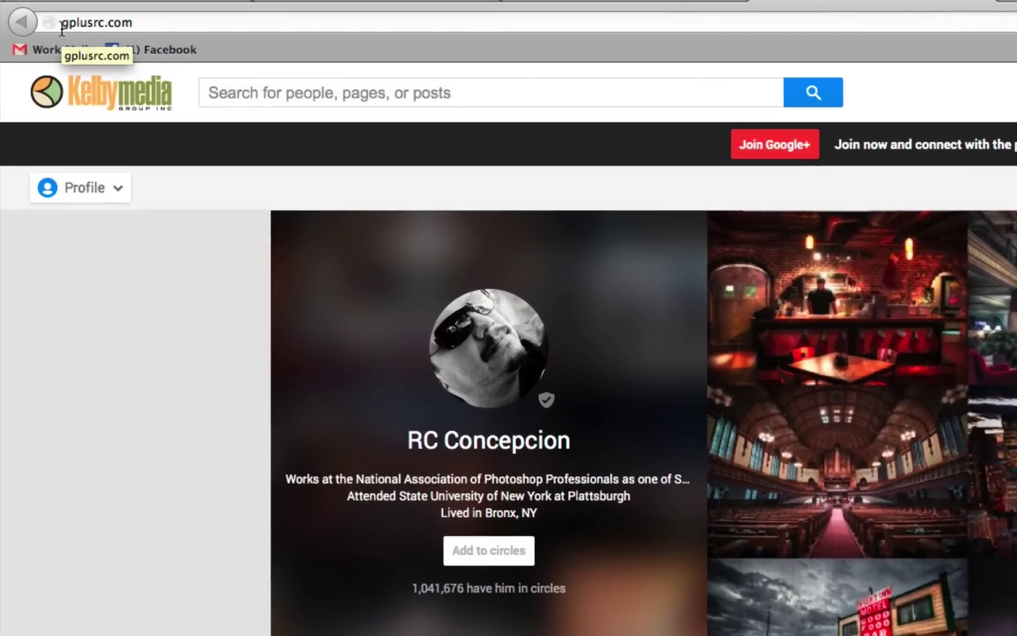